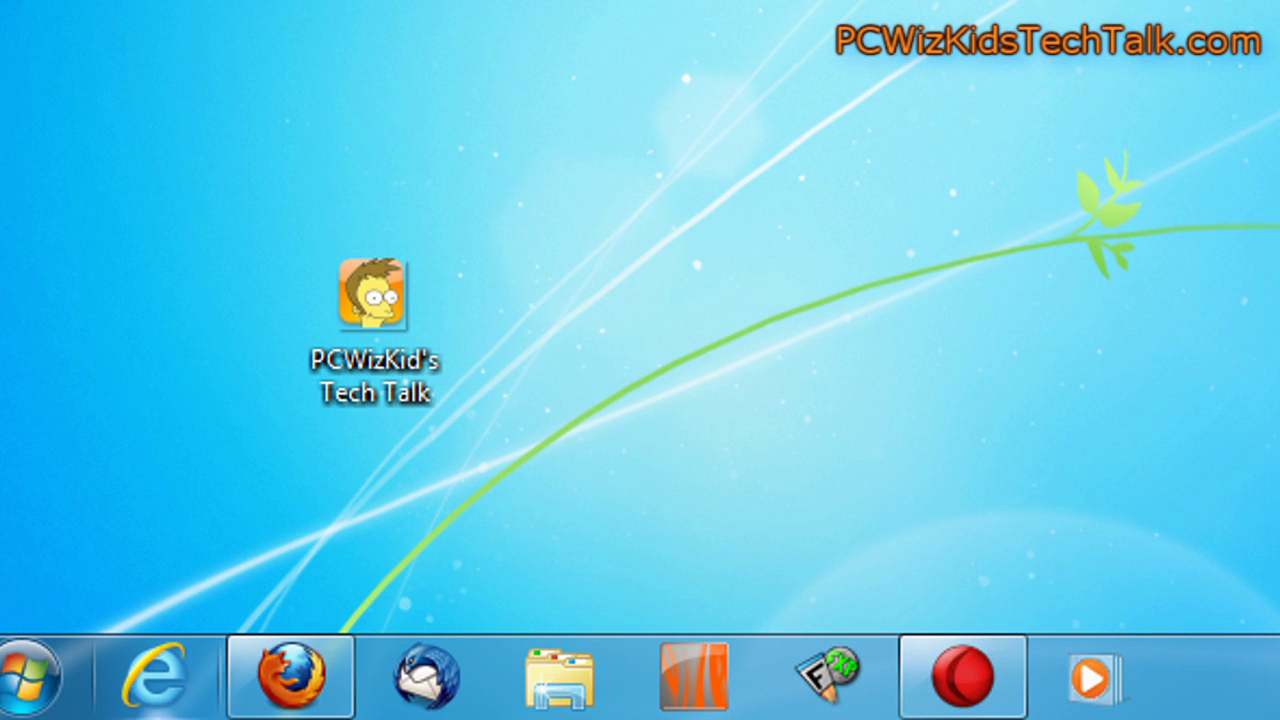
- Search the computer's programs and settings for "power plan"
left_click(30, 680)
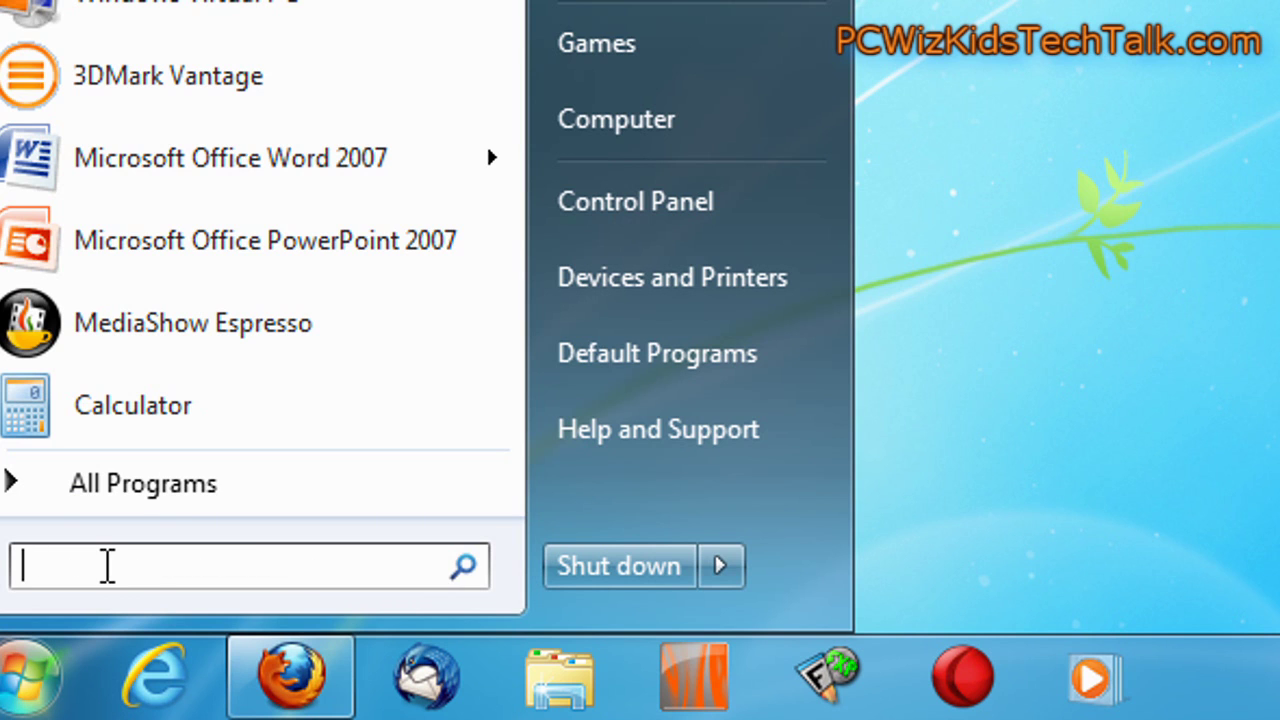
type("power plan")
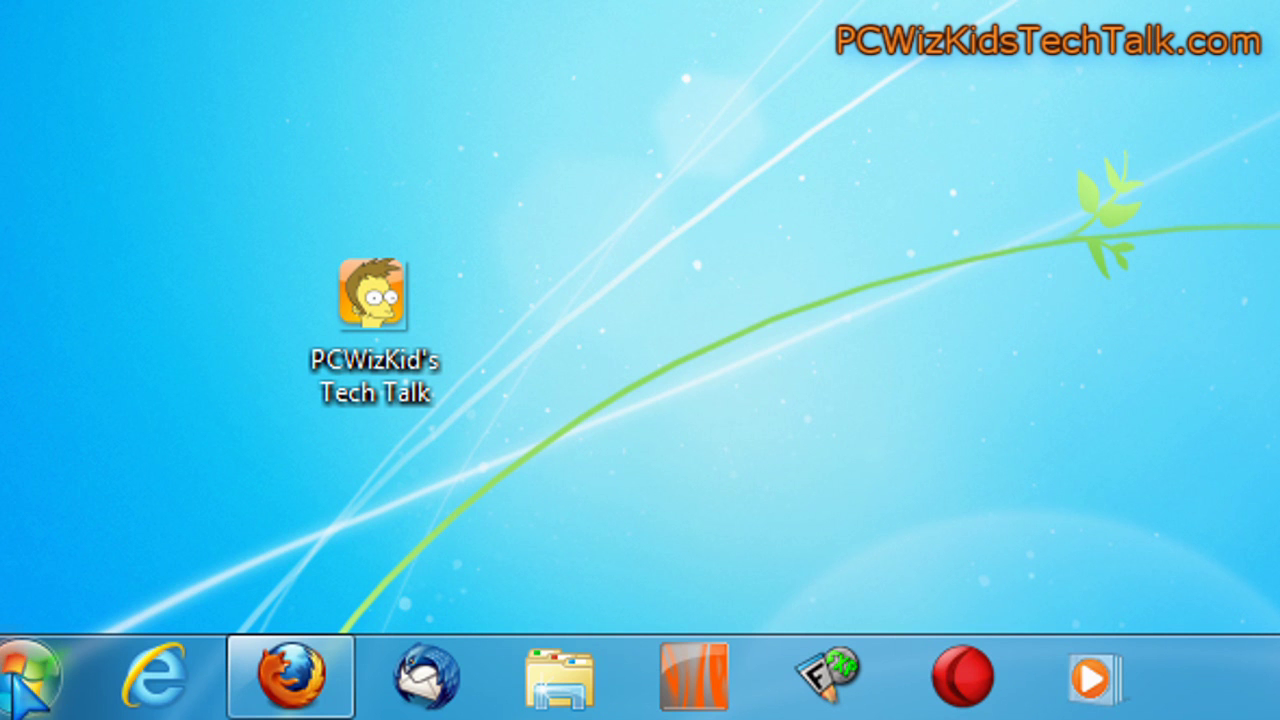
- Search for "ease of use", open the Make it easier to focus on tasks settings, and review and accept its options
left_click(25, 675)
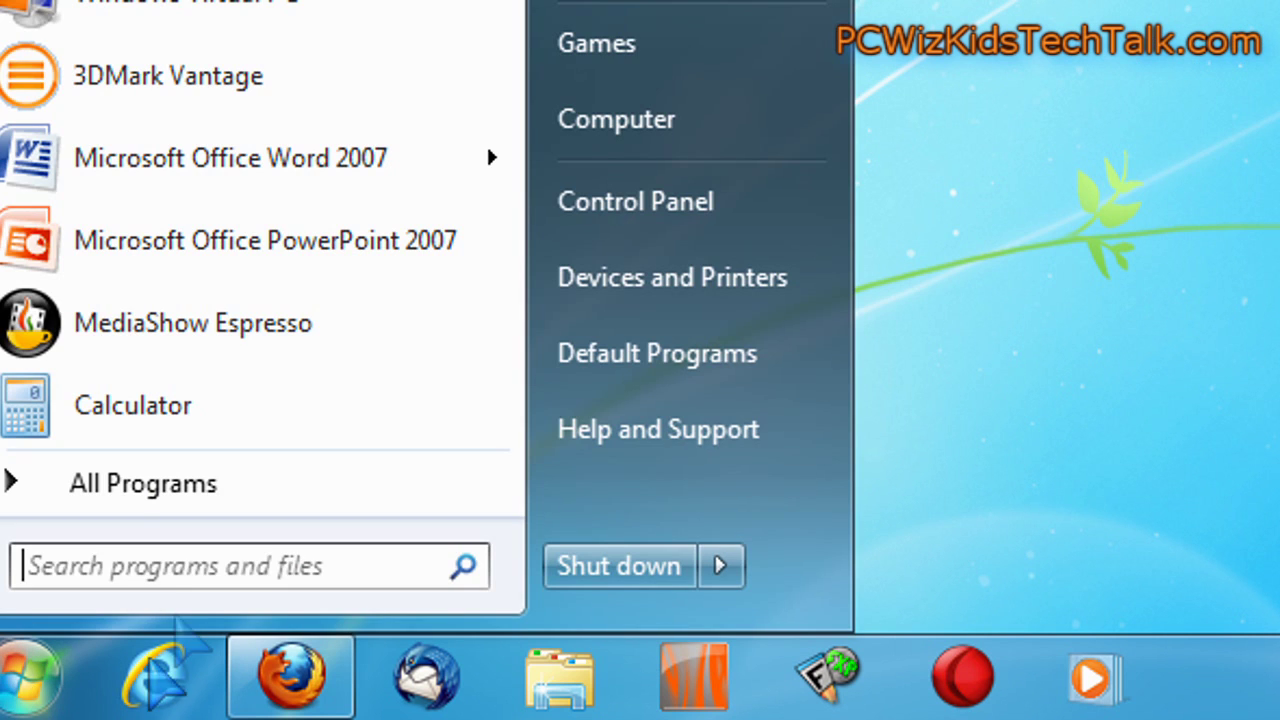
type("ease ")
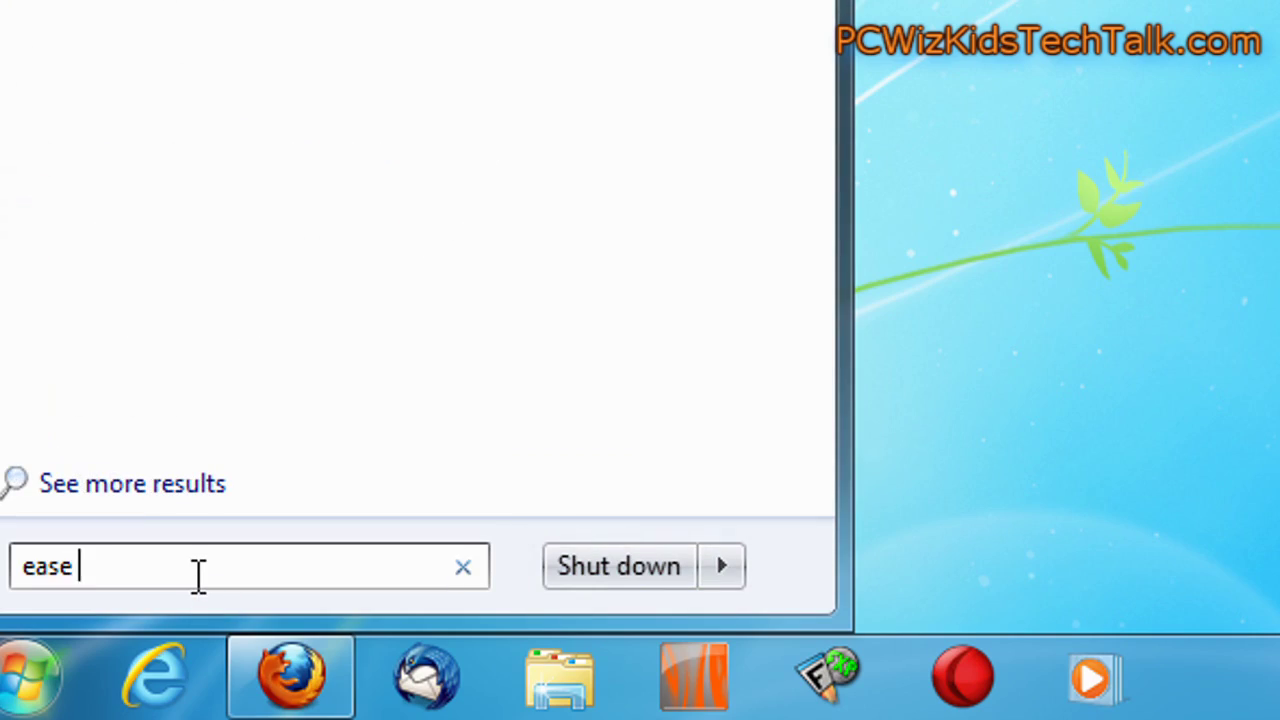
type("of use")
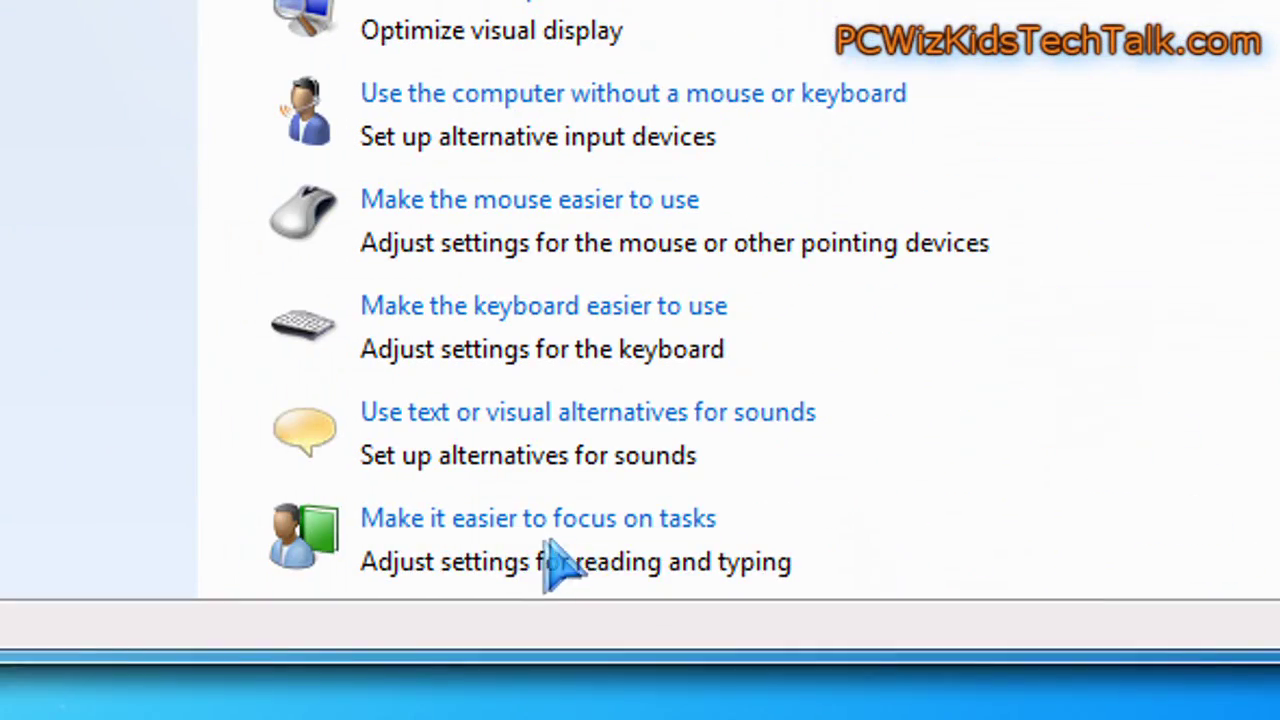
left_click(572, 522)
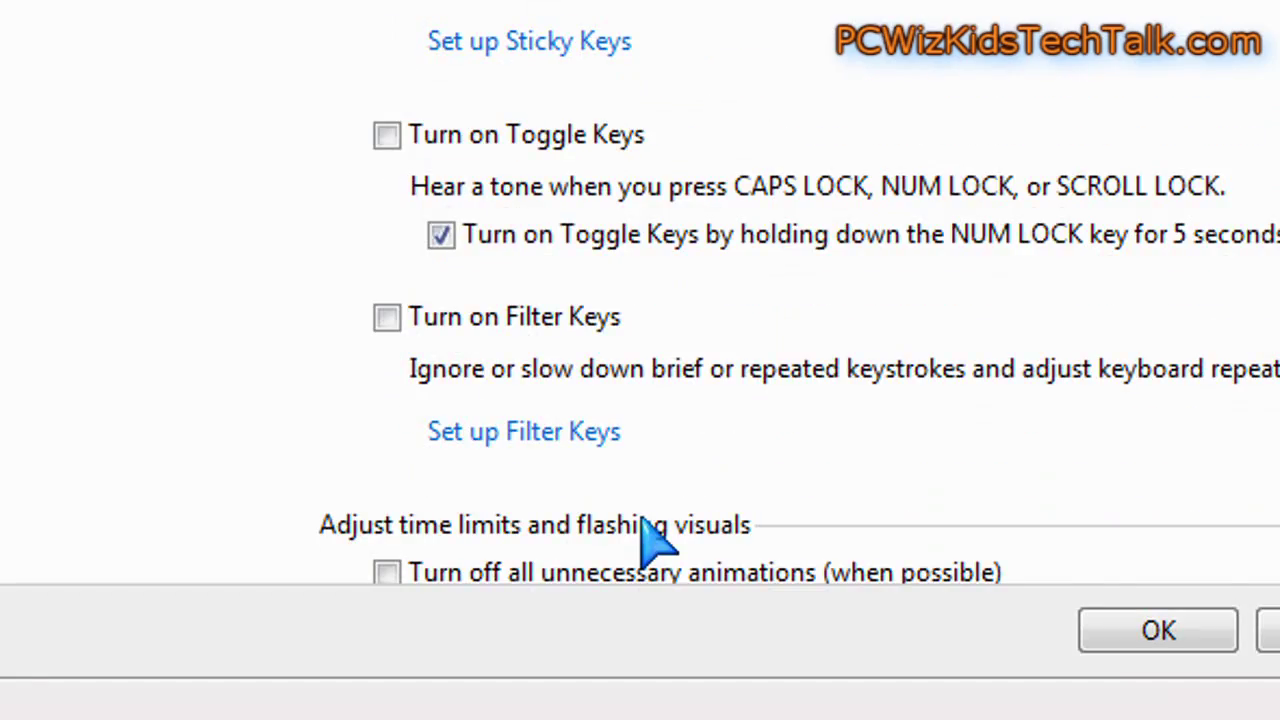
scroll(650, 535, "down", 5)
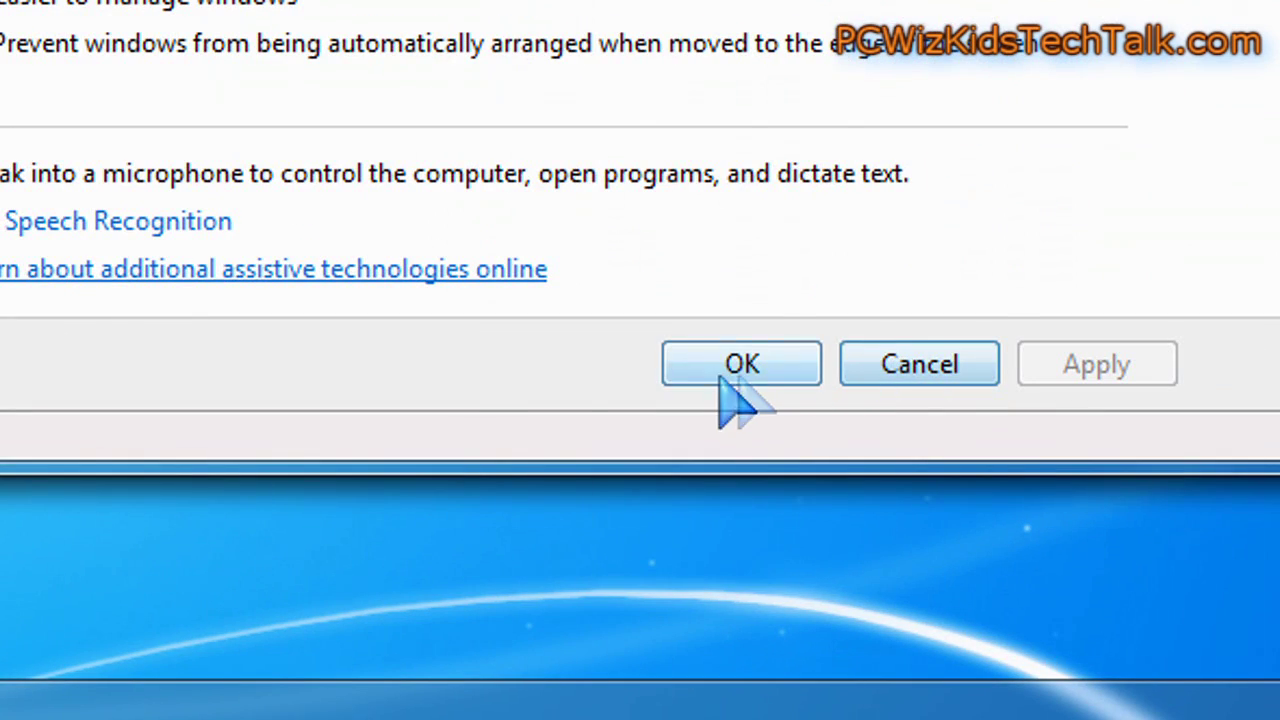
left_click(1158, 630)
- Search for "turn off feat" and open the Turn Windows features on or off settings
left_click(55, 658)
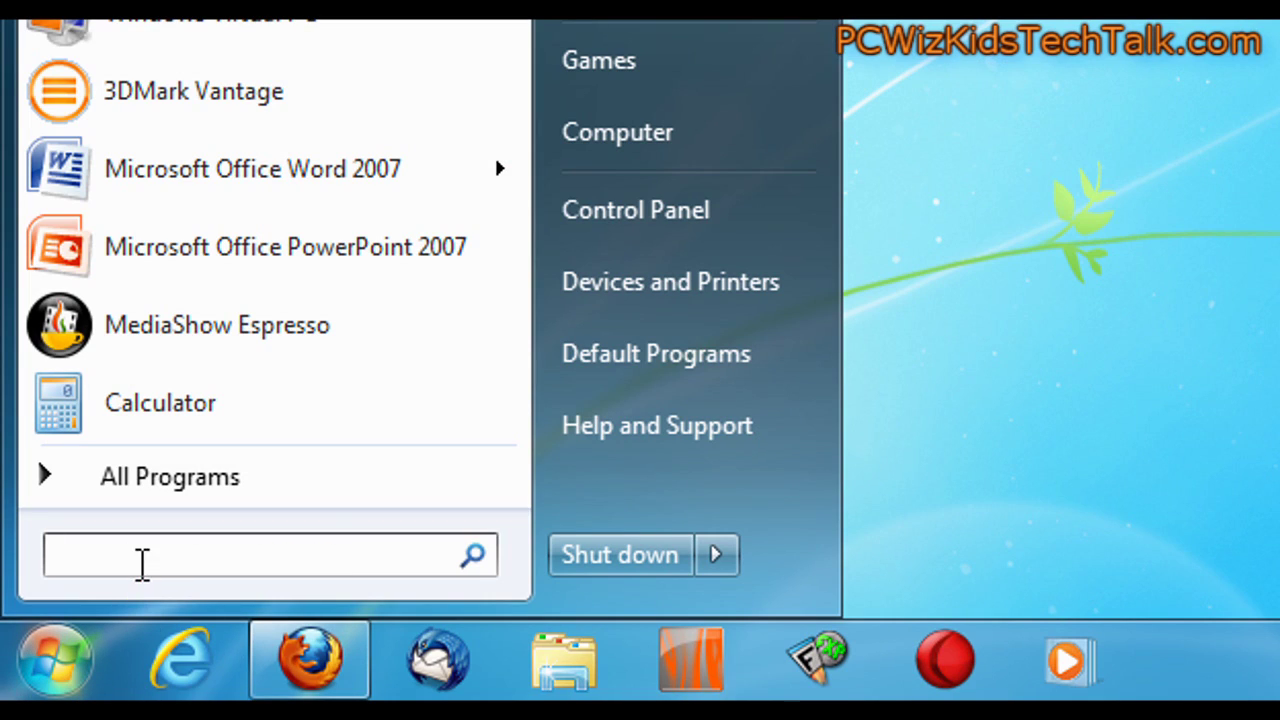
type("turn off")
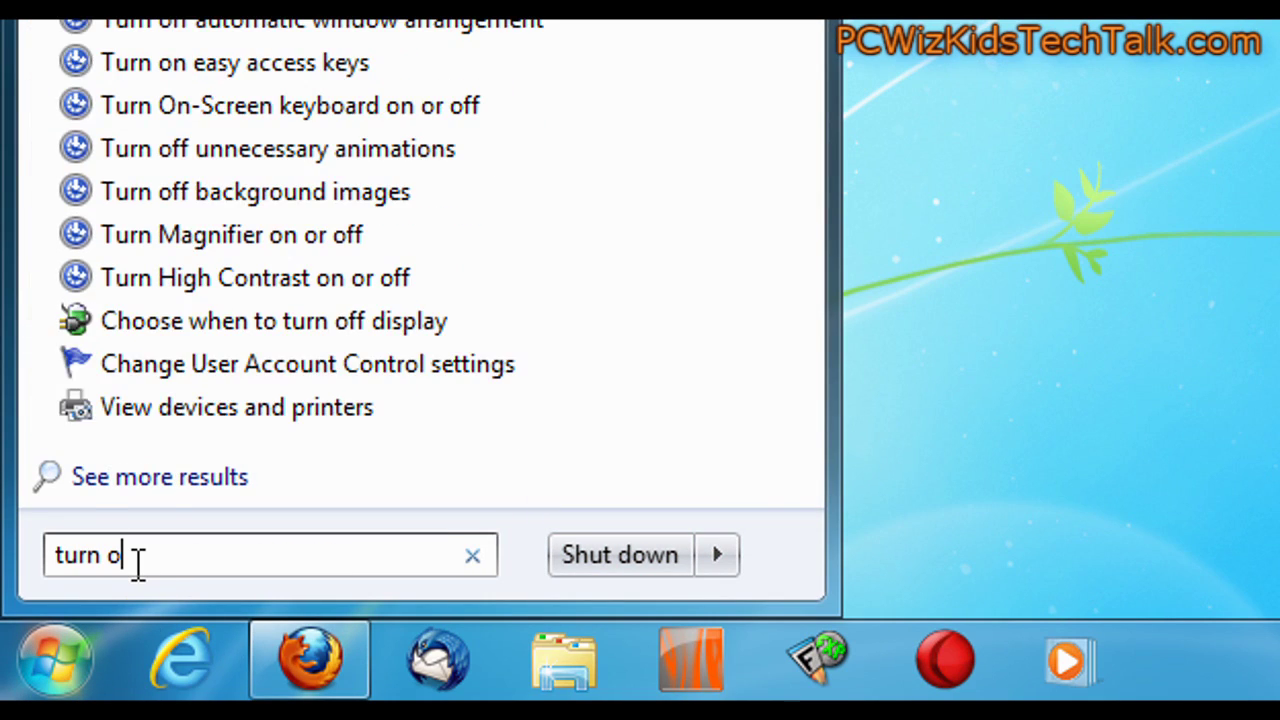
type("feat")
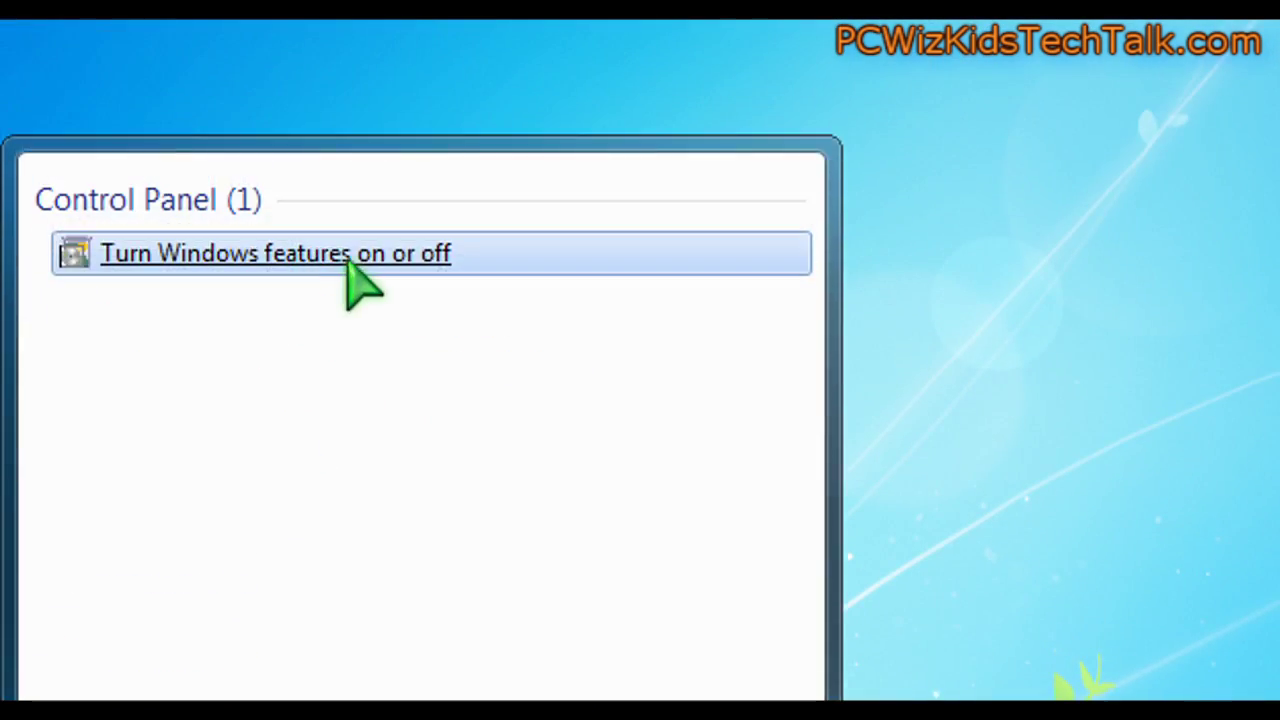
left_click(349, 260)
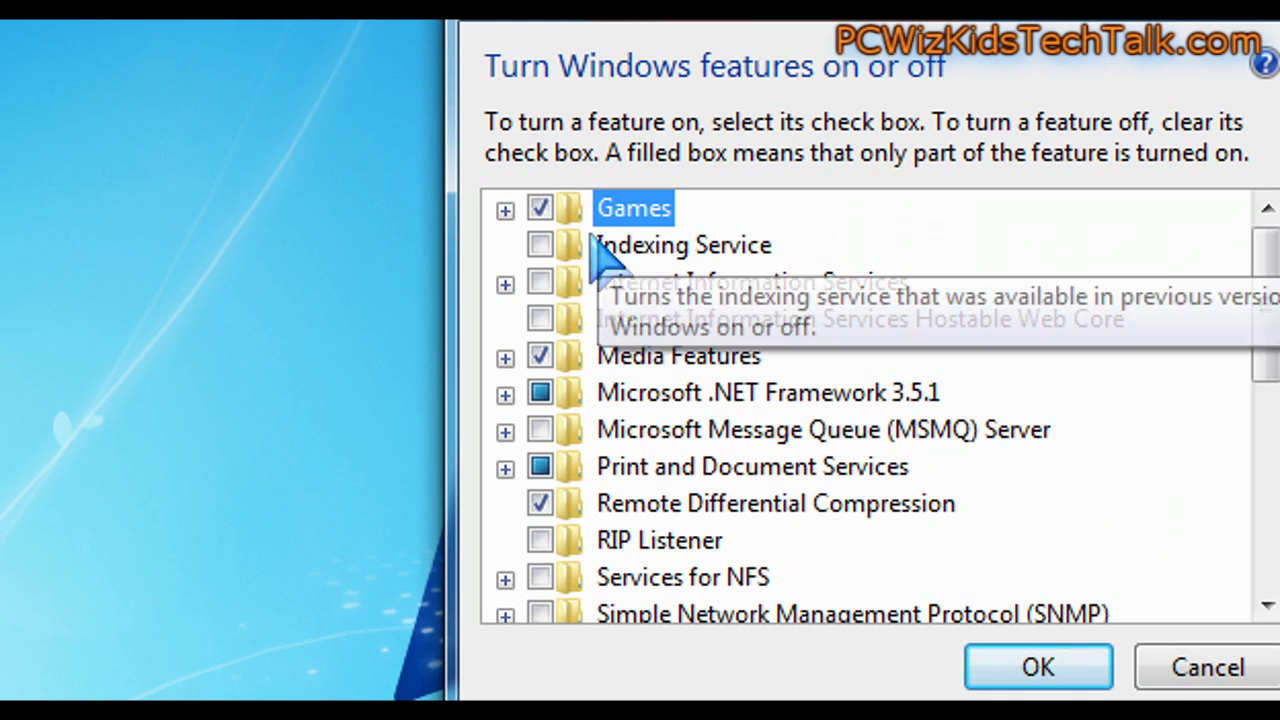
- Turn off the whole Games feature group and check that its individual games are deselected
left_click(540, 210)
left_click(505, 210)
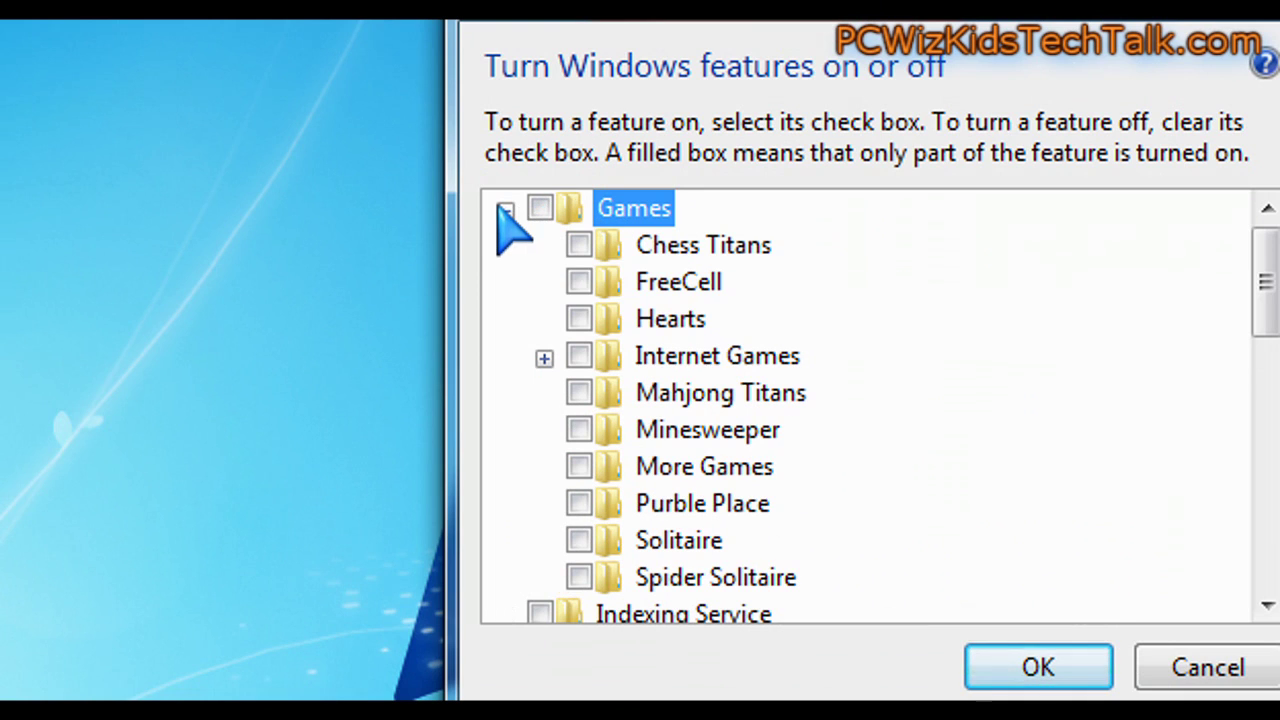
left_click(505, 212)
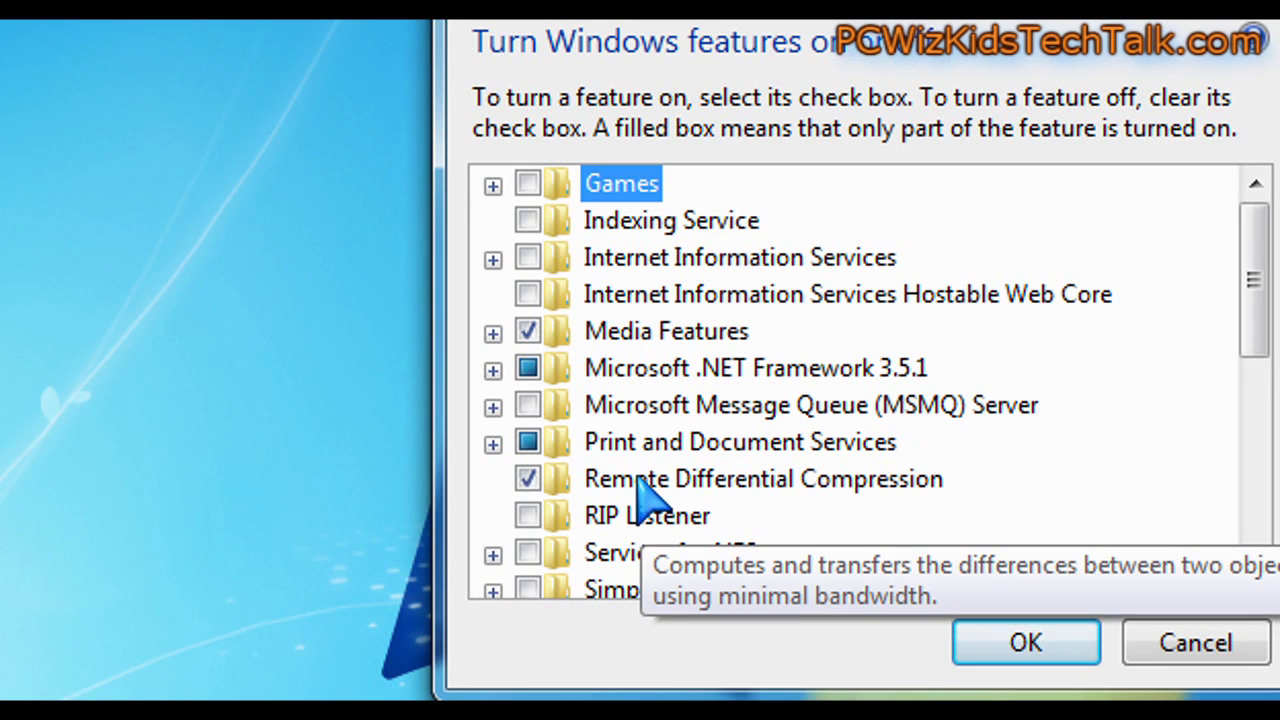
- Turn off the Windows Gadget Platform feature
scroll(640, 490, "down", 2)
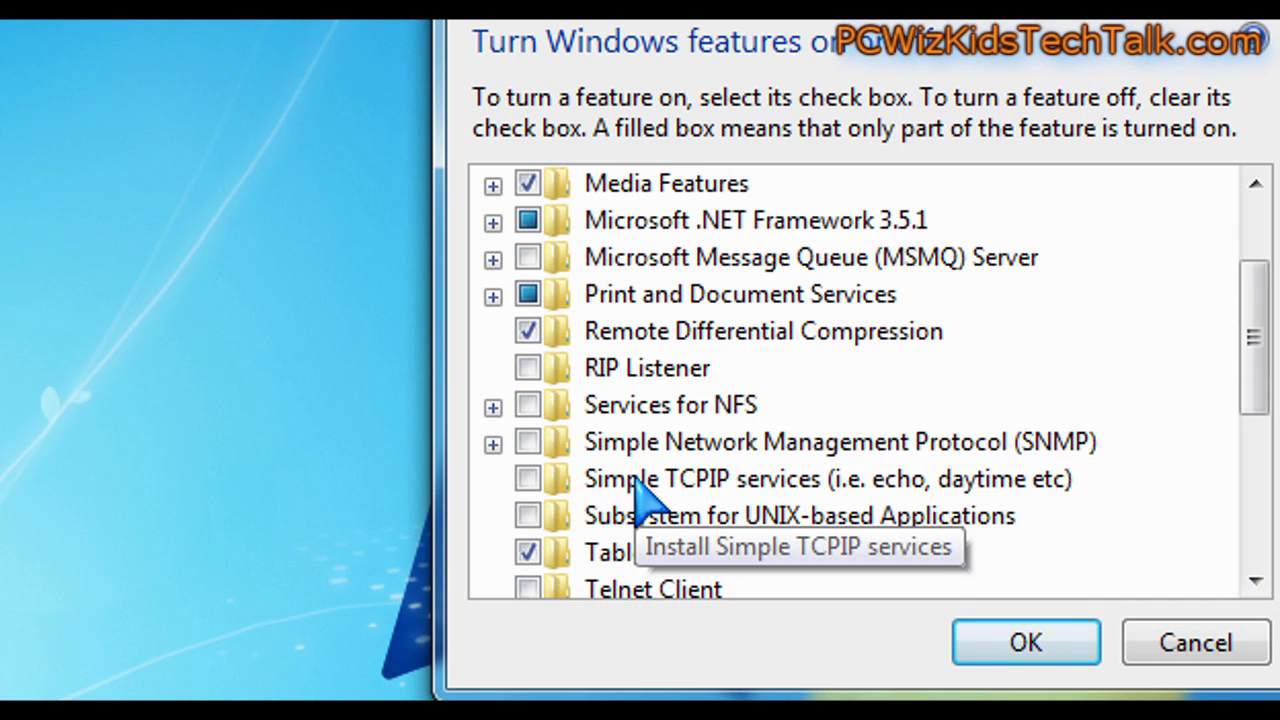
scroll(640, 490, "down", 1)
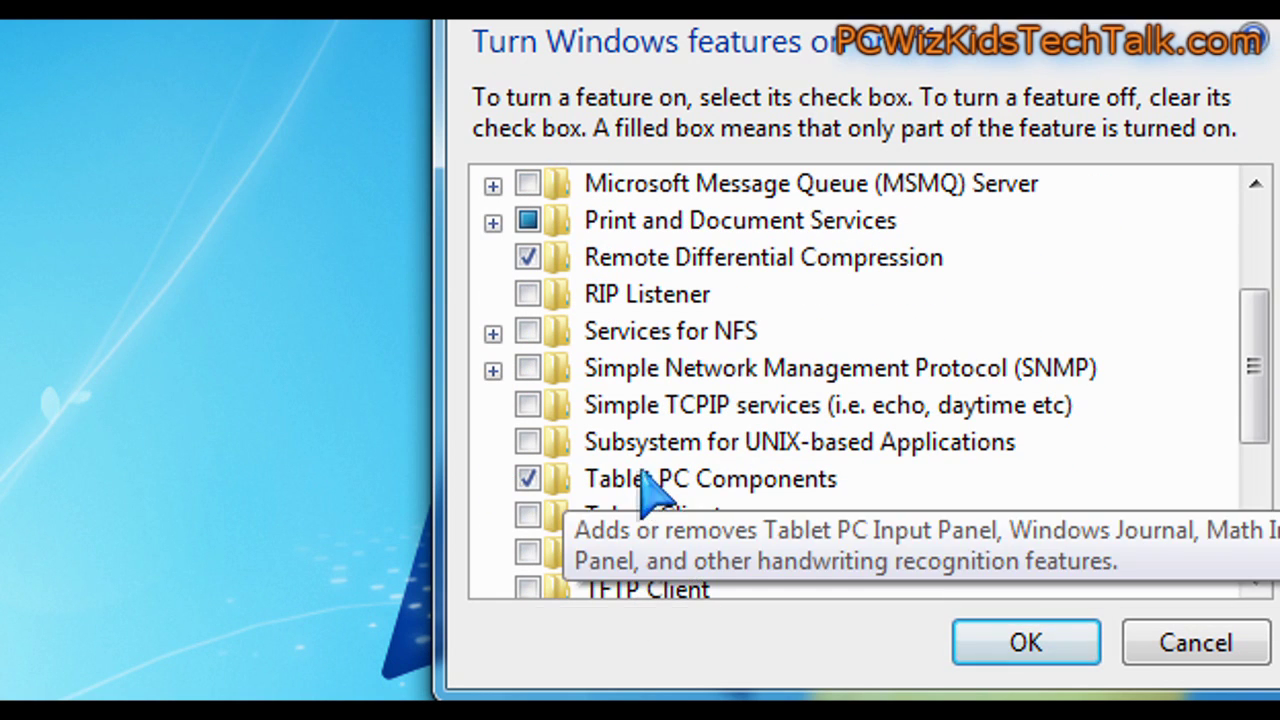
scroll(655, 515, "down", 2)
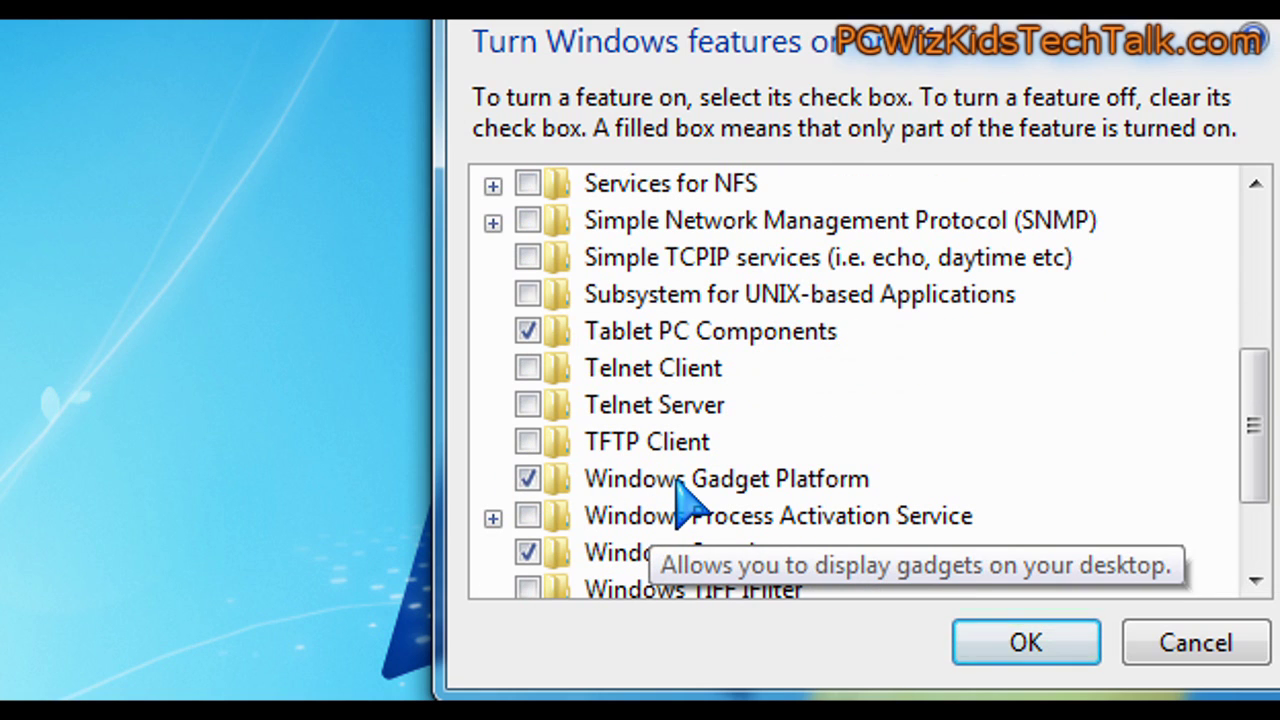
left_click(528, 479)
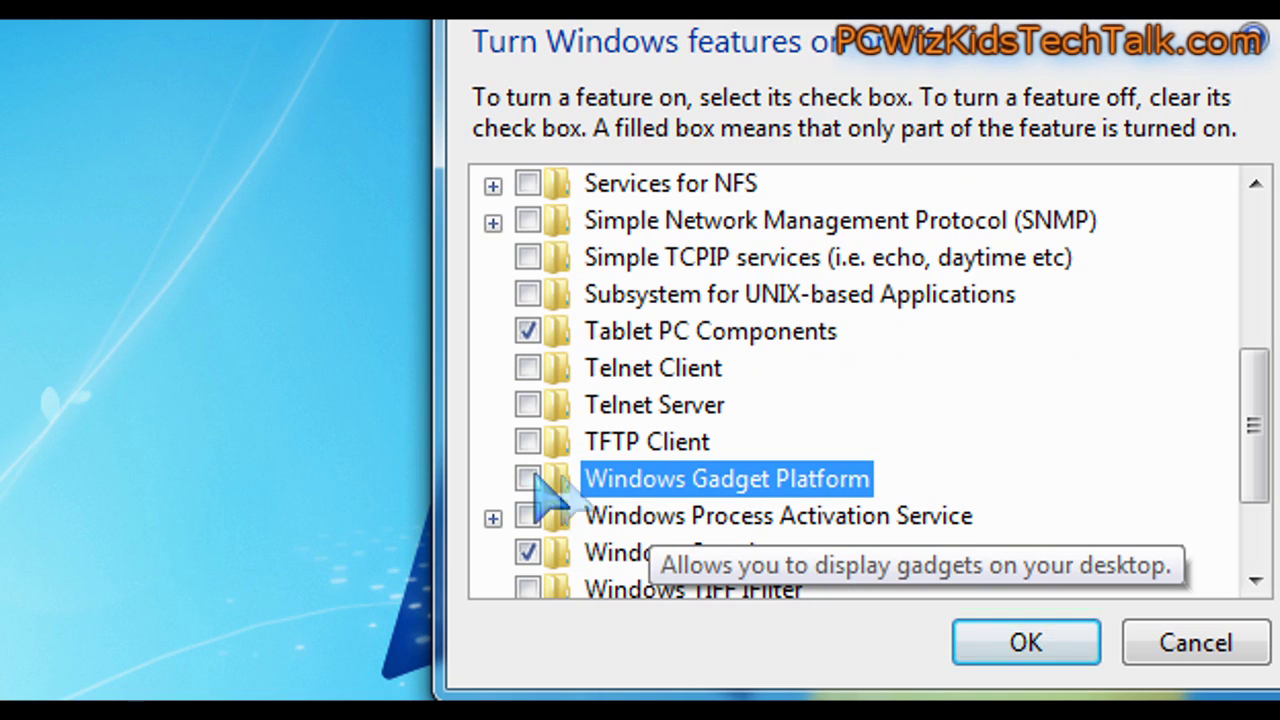
- Turn off the Windows Search feature and accept its effect on other features and programs
scroll(648, 525, "down", 1)
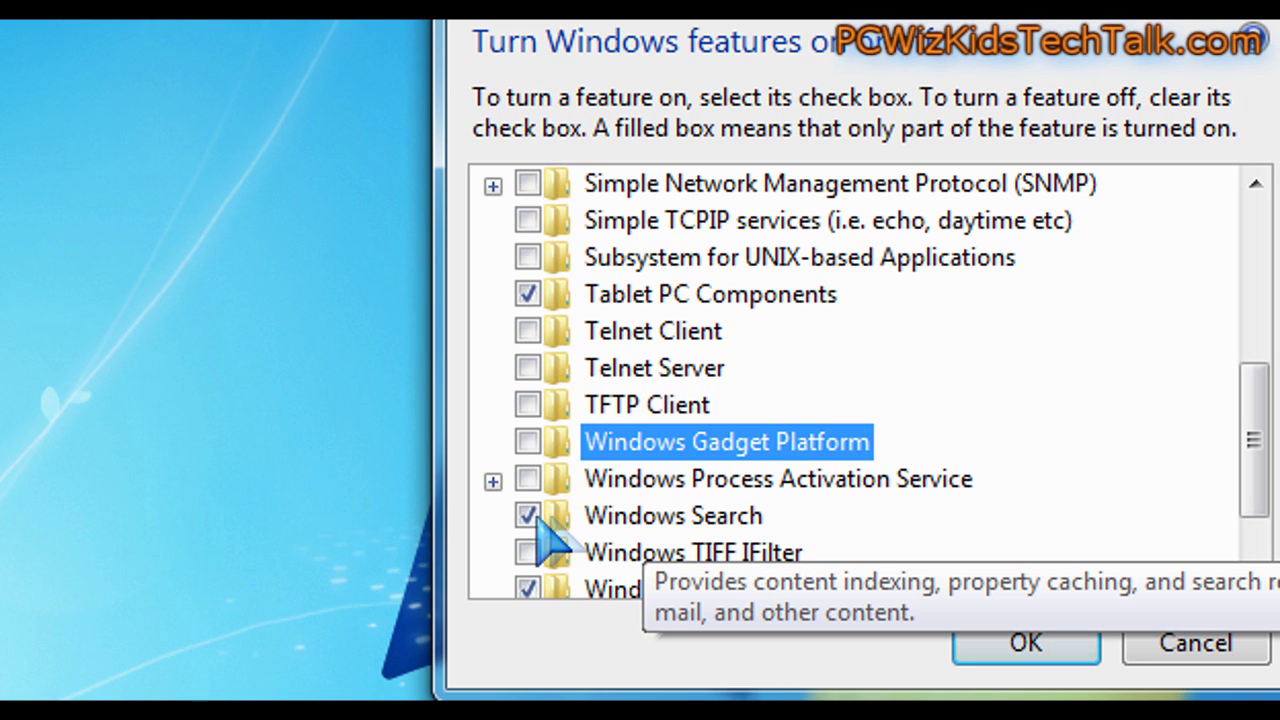
left_click(528, 515)
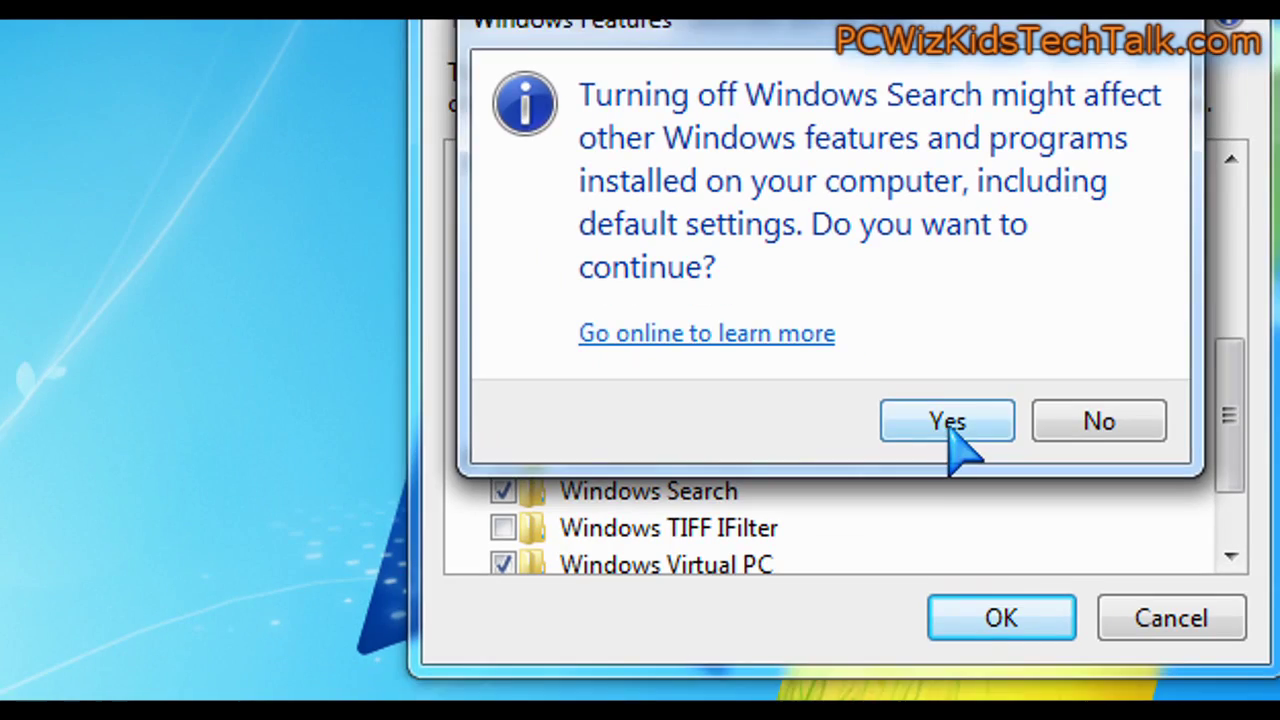
left_click(968, 447)
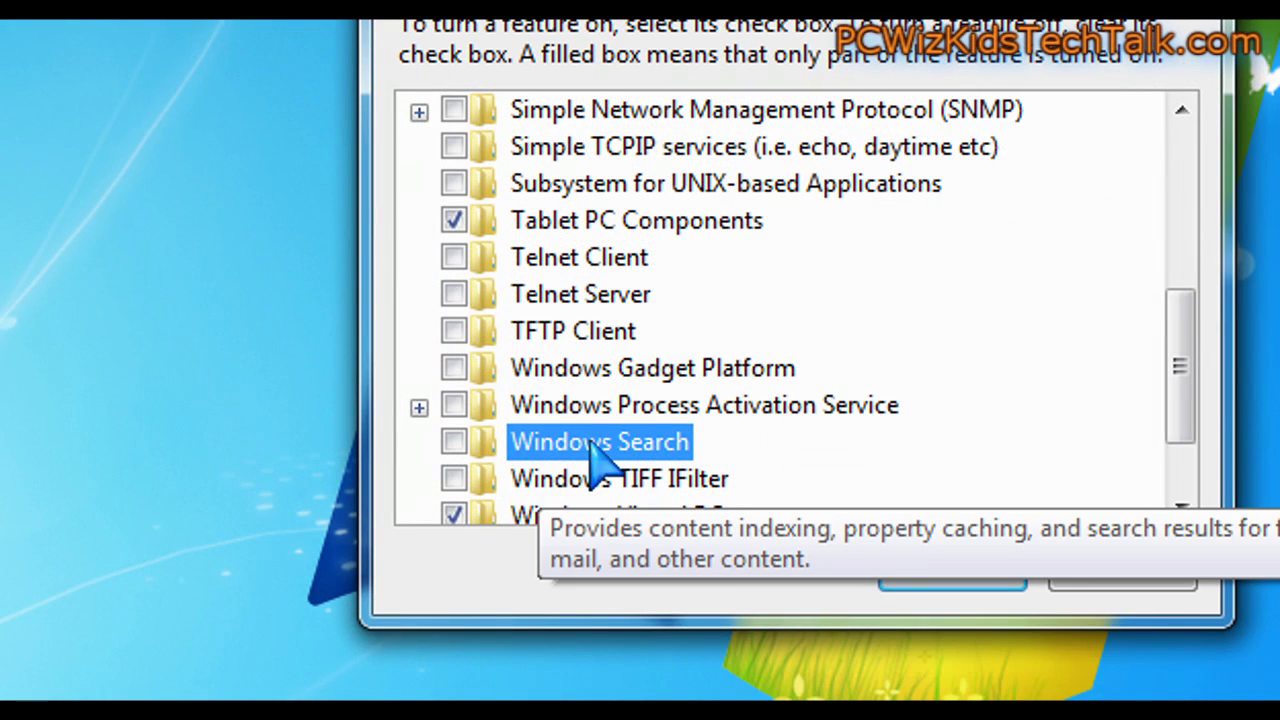
- Turn off the XPS Services and XPS Viewer features and apply the Windows feature changes
scroll(598, 458, "down", 1)
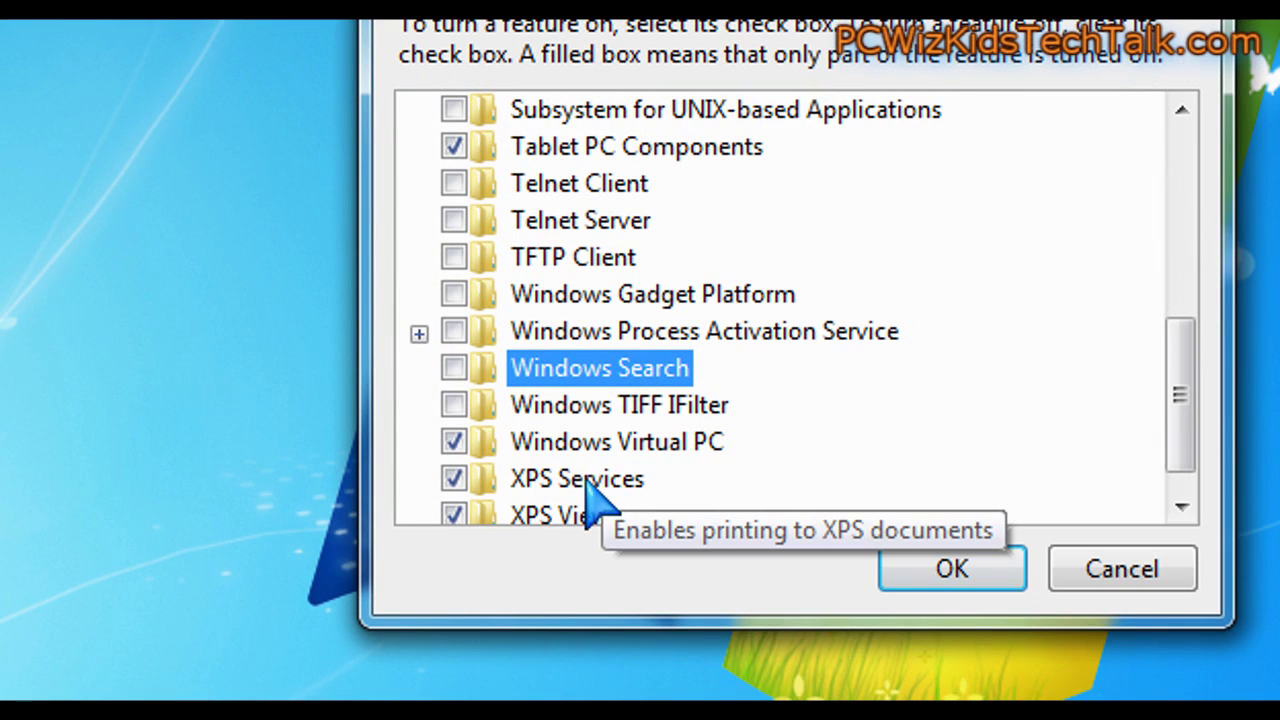
left_click(454, 479)
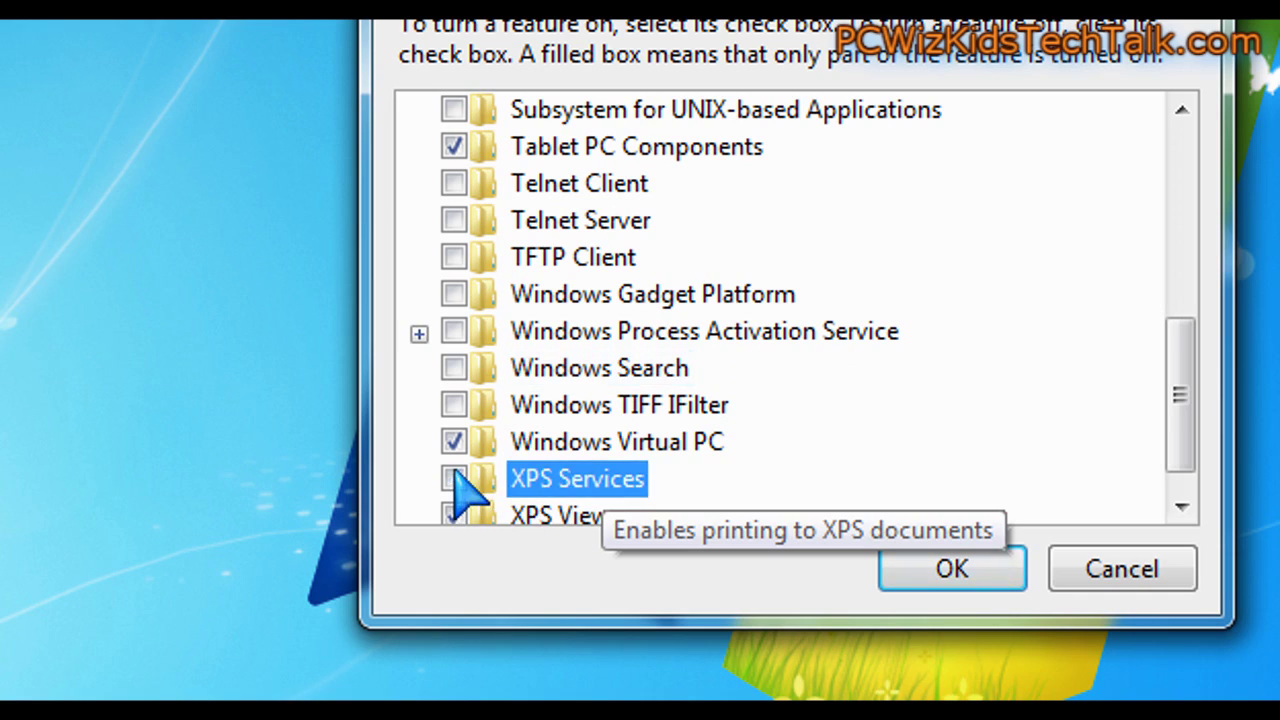
scroll(523, 475, "down", 1)
left_click(452, 484)
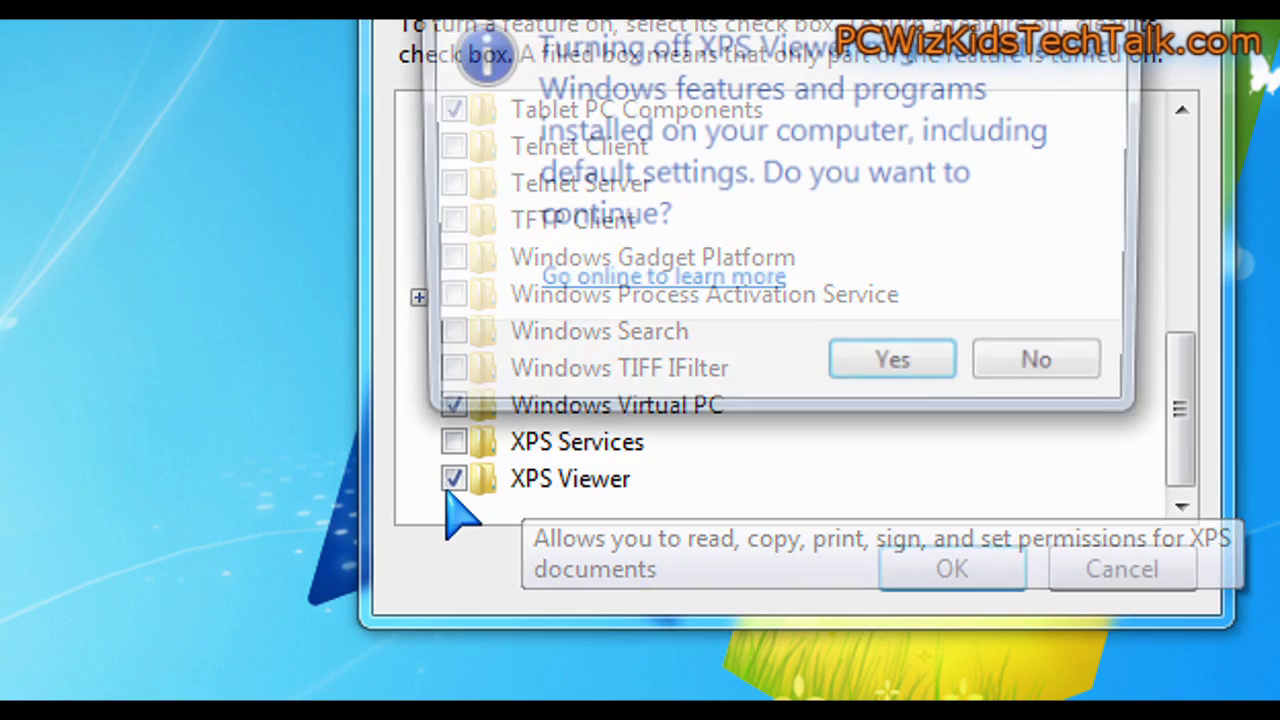
left_click(891, 372)
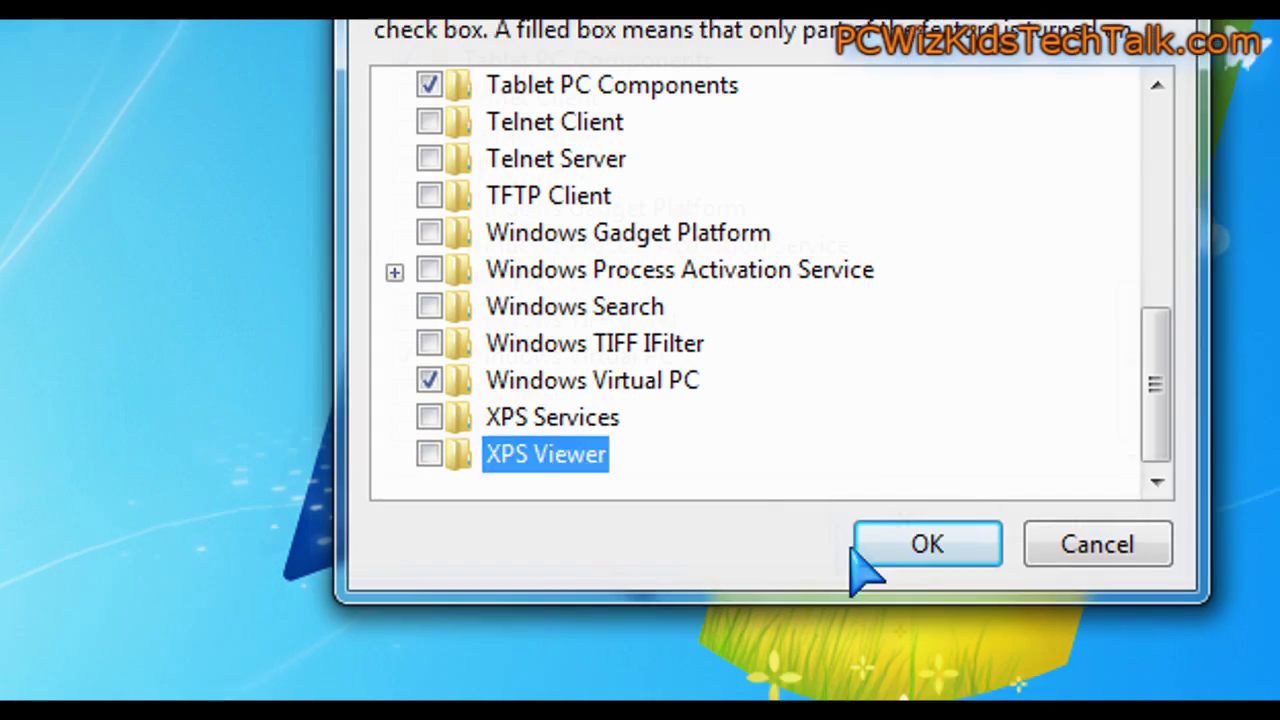
left_click(949, 575)
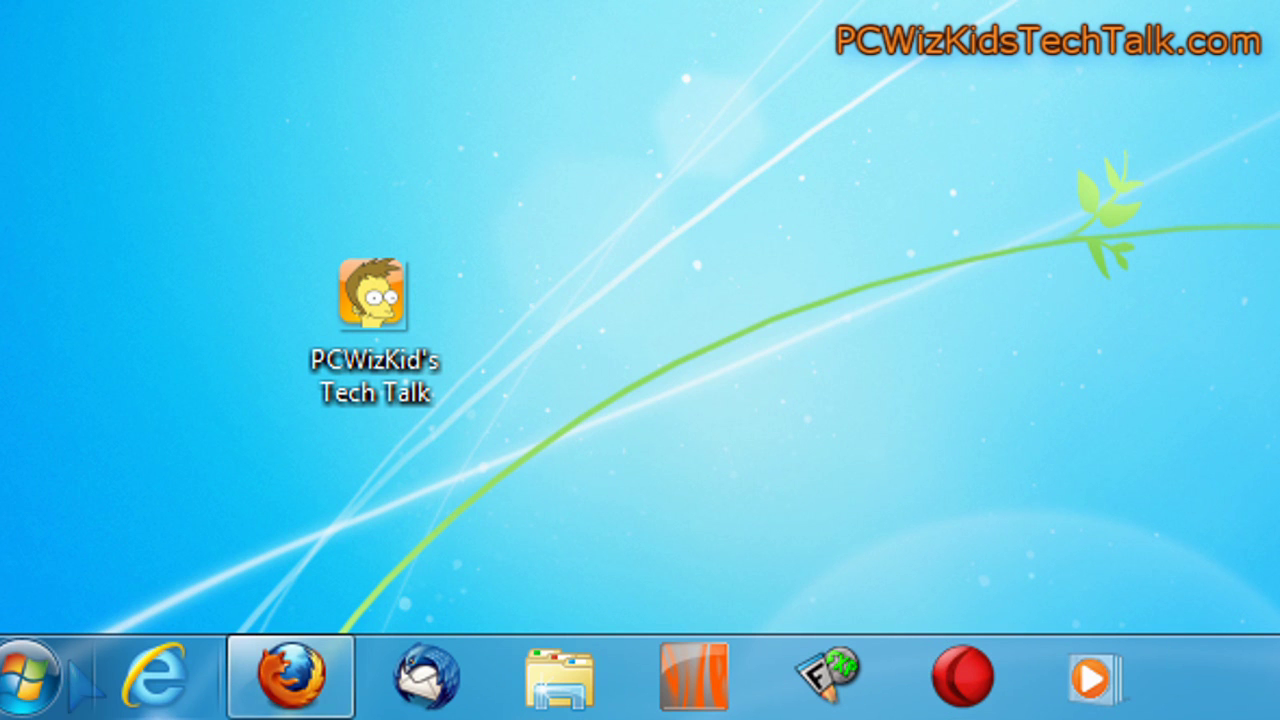
- Search for "uac", open the User Account Control settings, and raise the notification level to Always notify before lowering it again
left_click(29, 678)
left_click(172, 566)
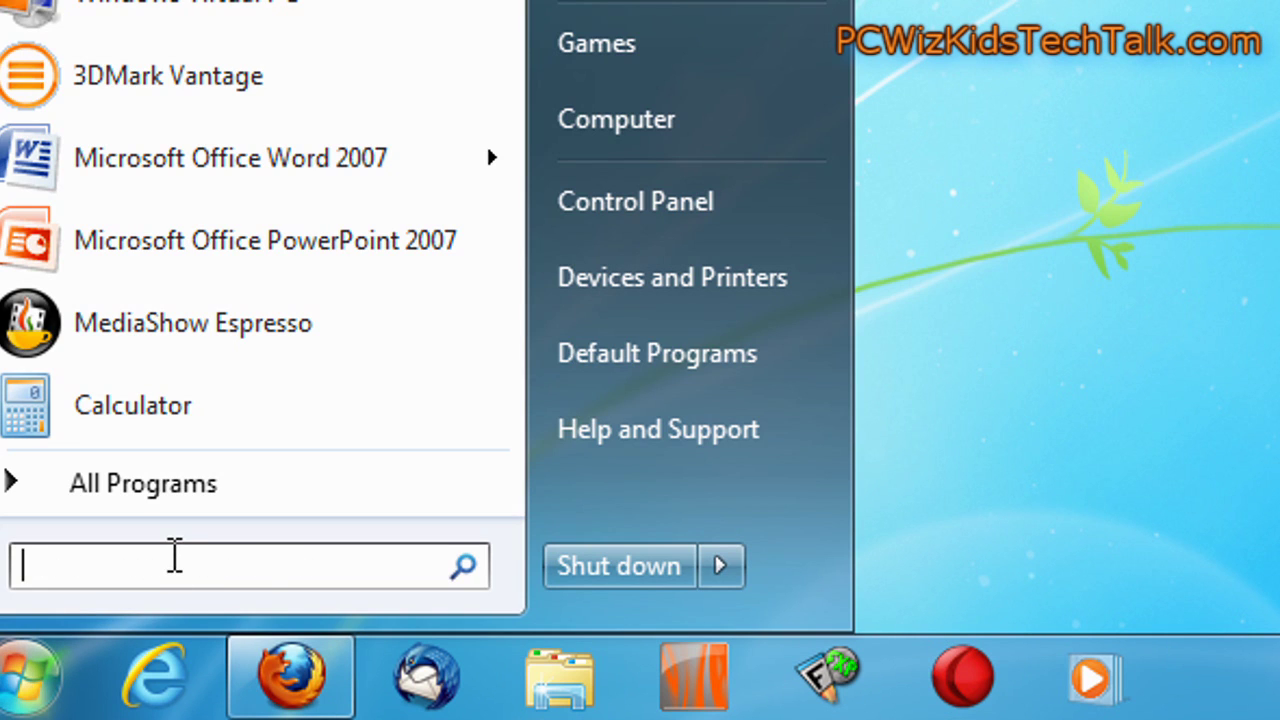
type("uac")
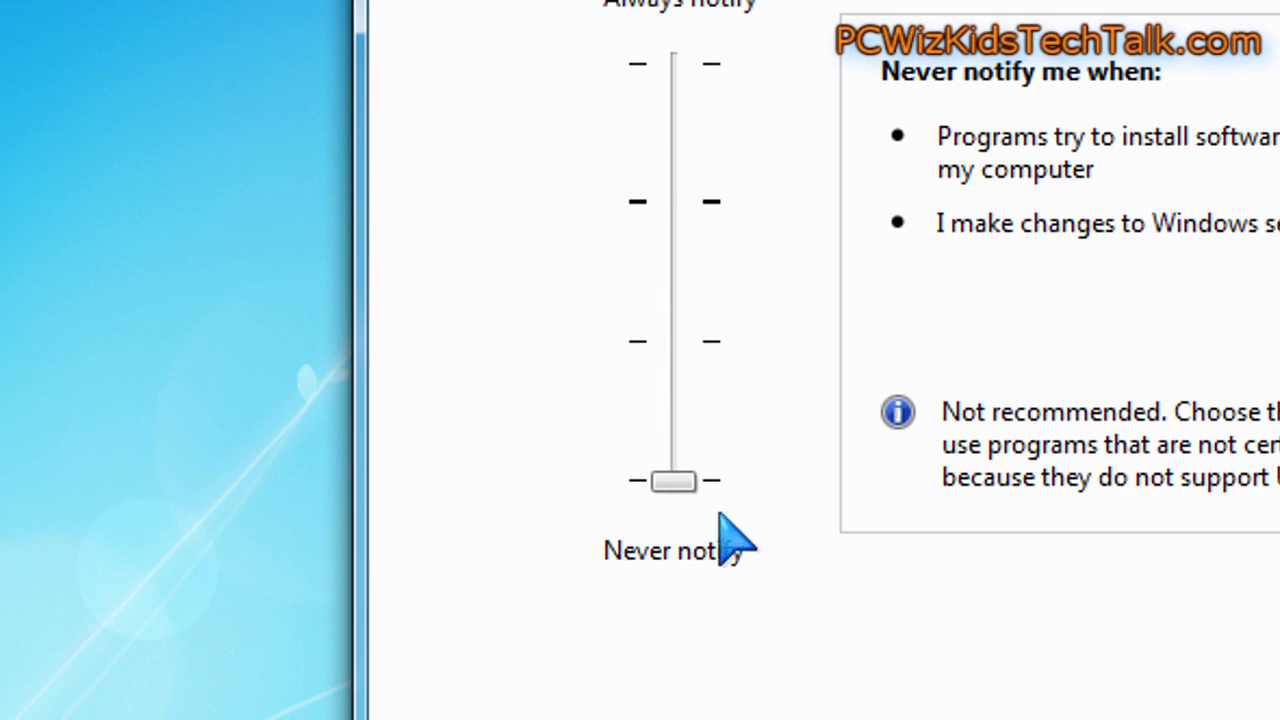
left_click_drag(674, 478, 718, 111)
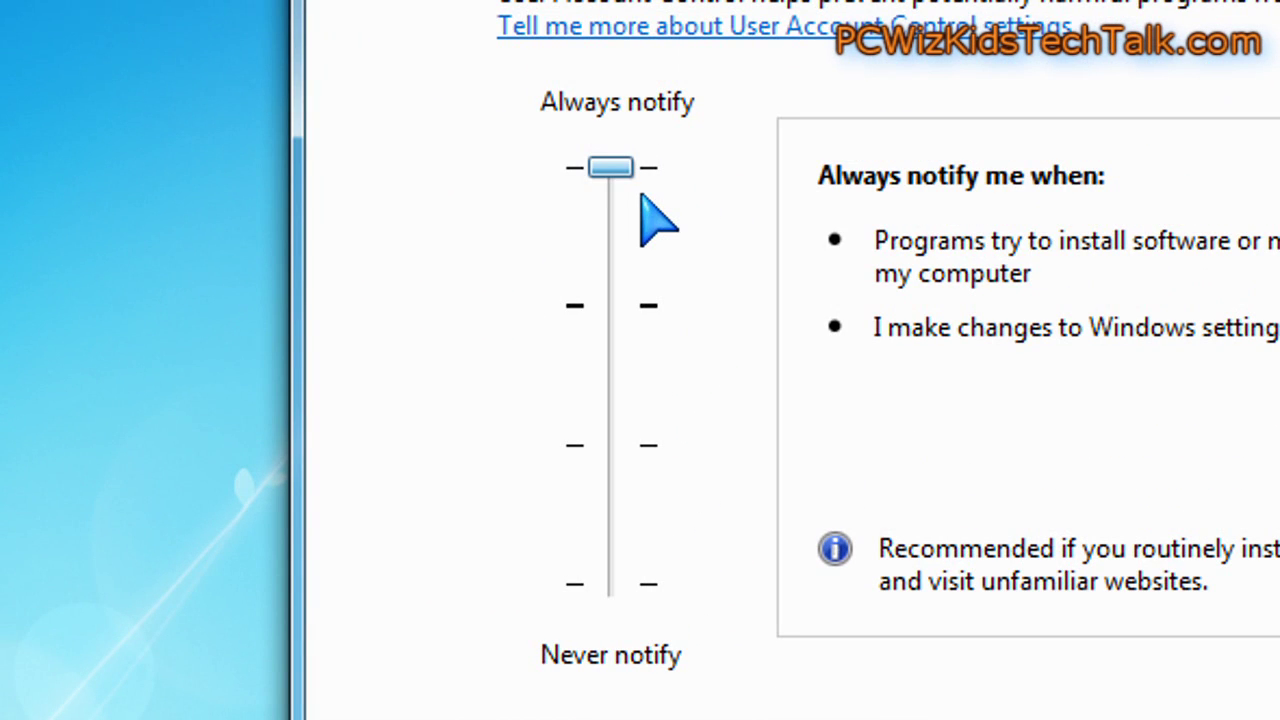
left_click_drag(641, 197, 596, 533)
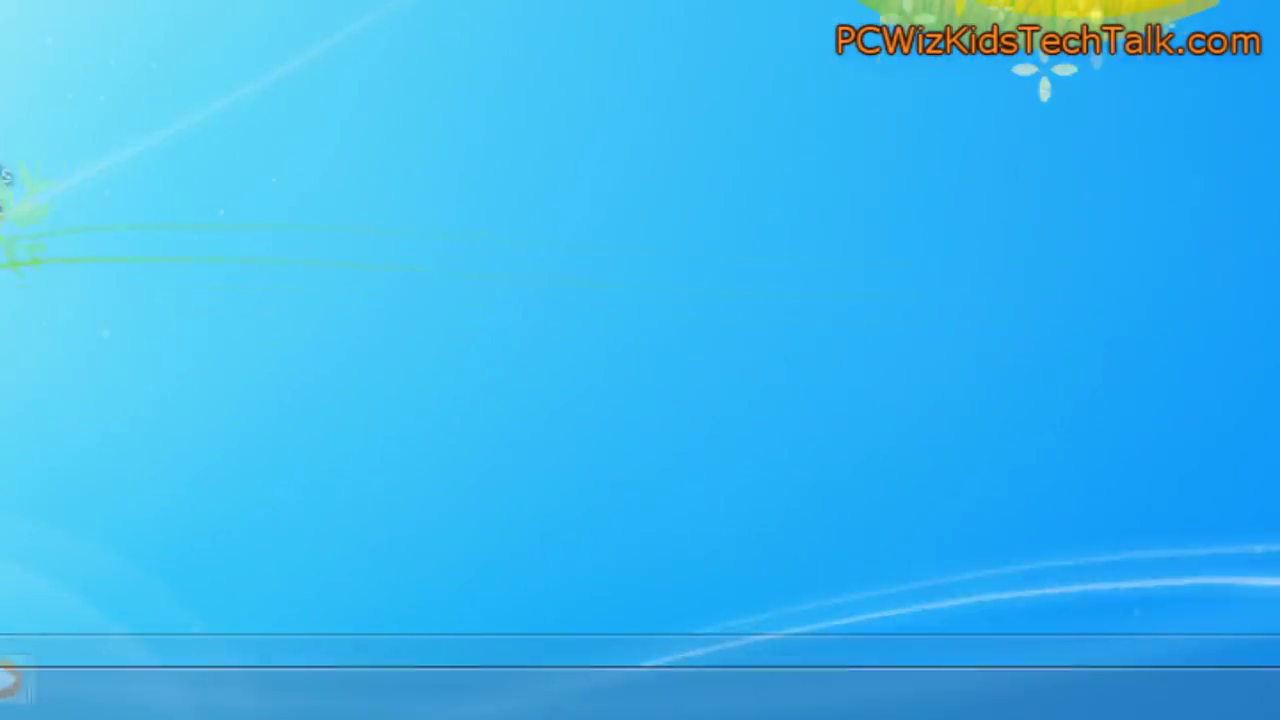
- Open the Services list under Services and Applications in Computer Management and look through it to the end
key("super")
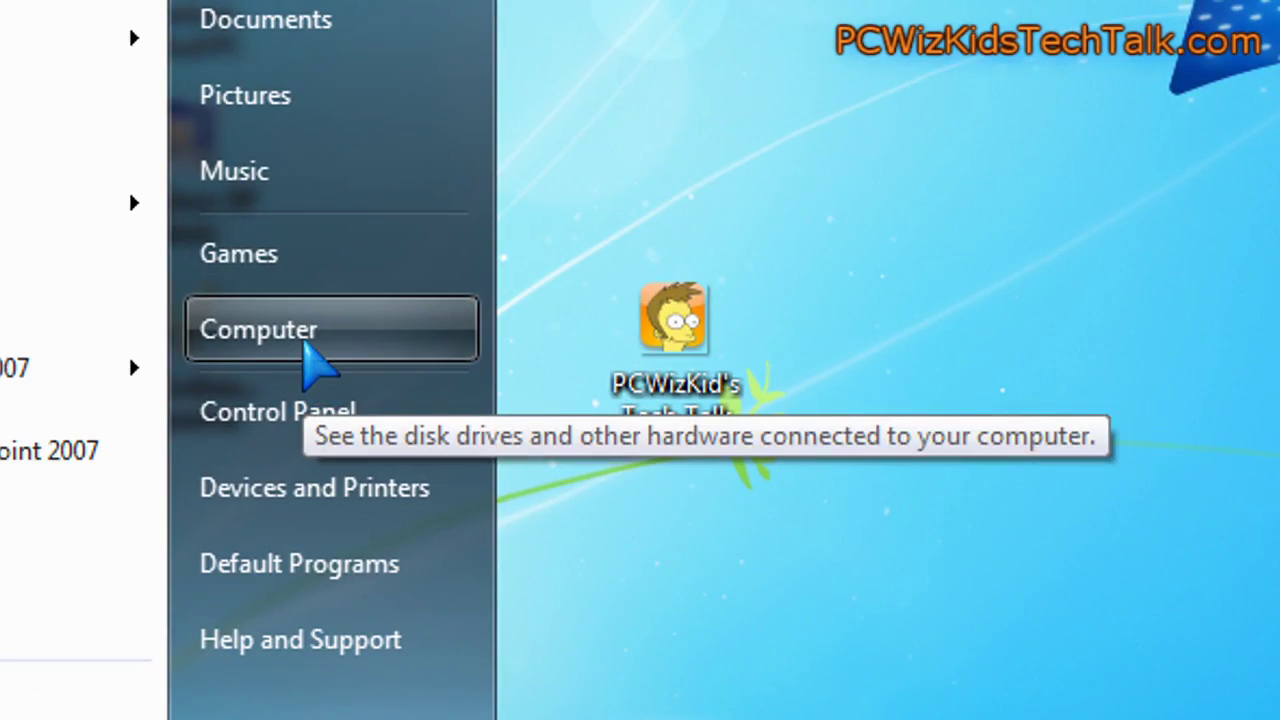
right_click(305, 350)
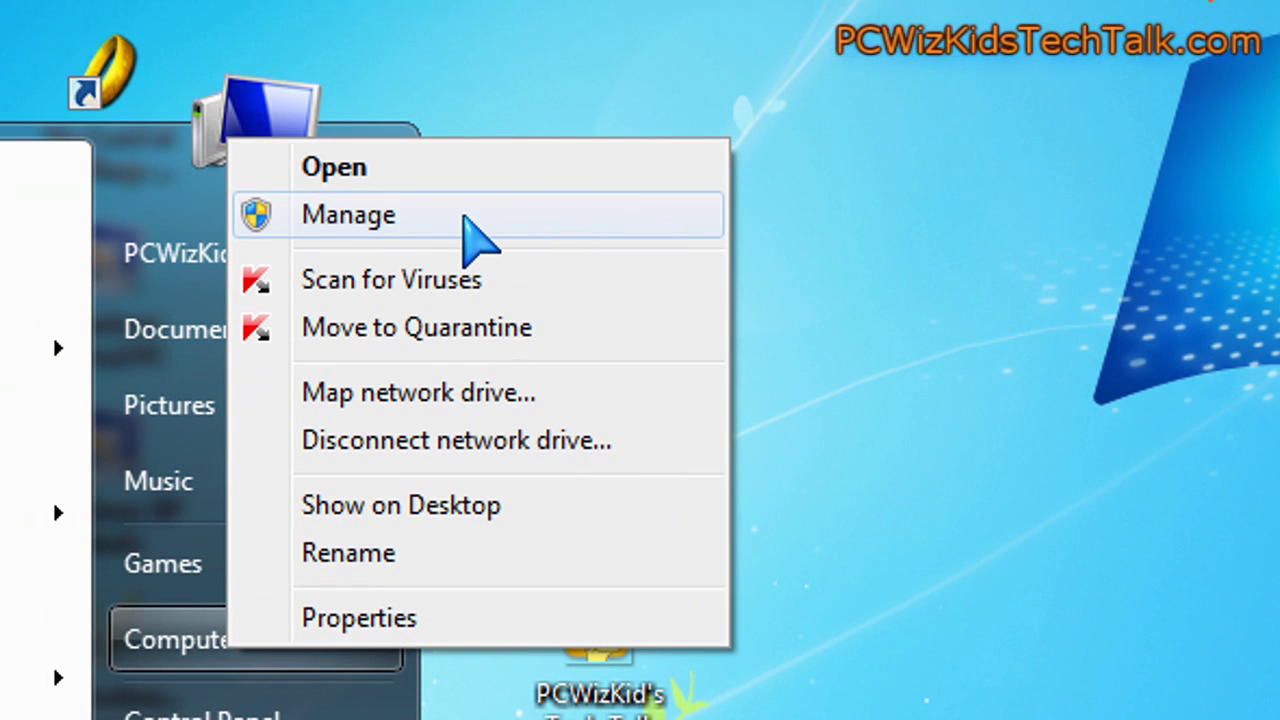
left_click(465, 215)
double_click(337, 312)
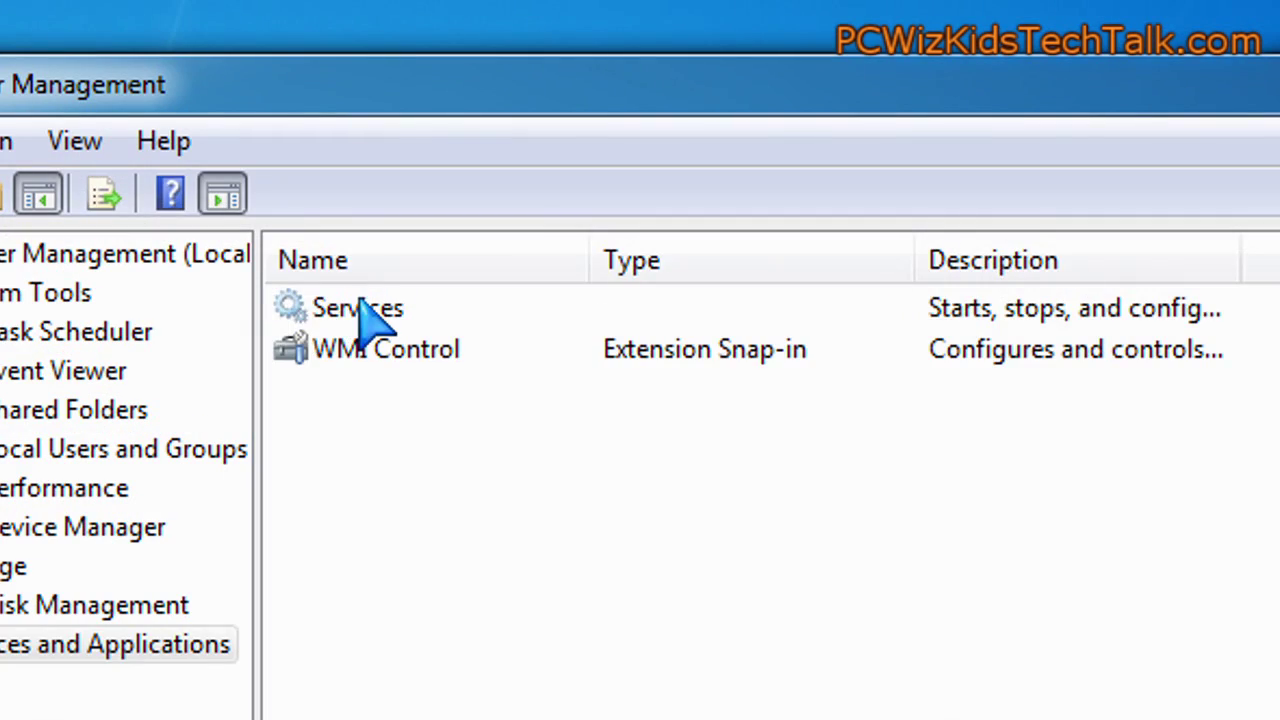
double_click(286, 227)
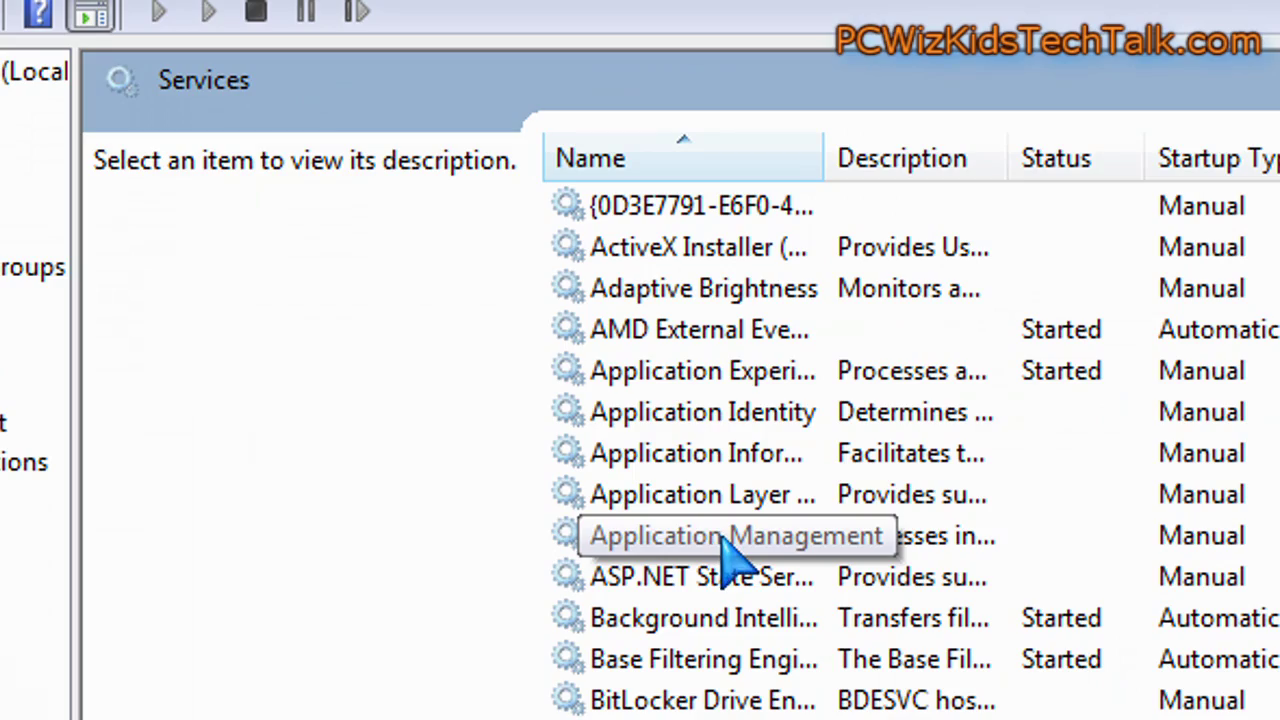
scroll(725, 550, "down", 20)
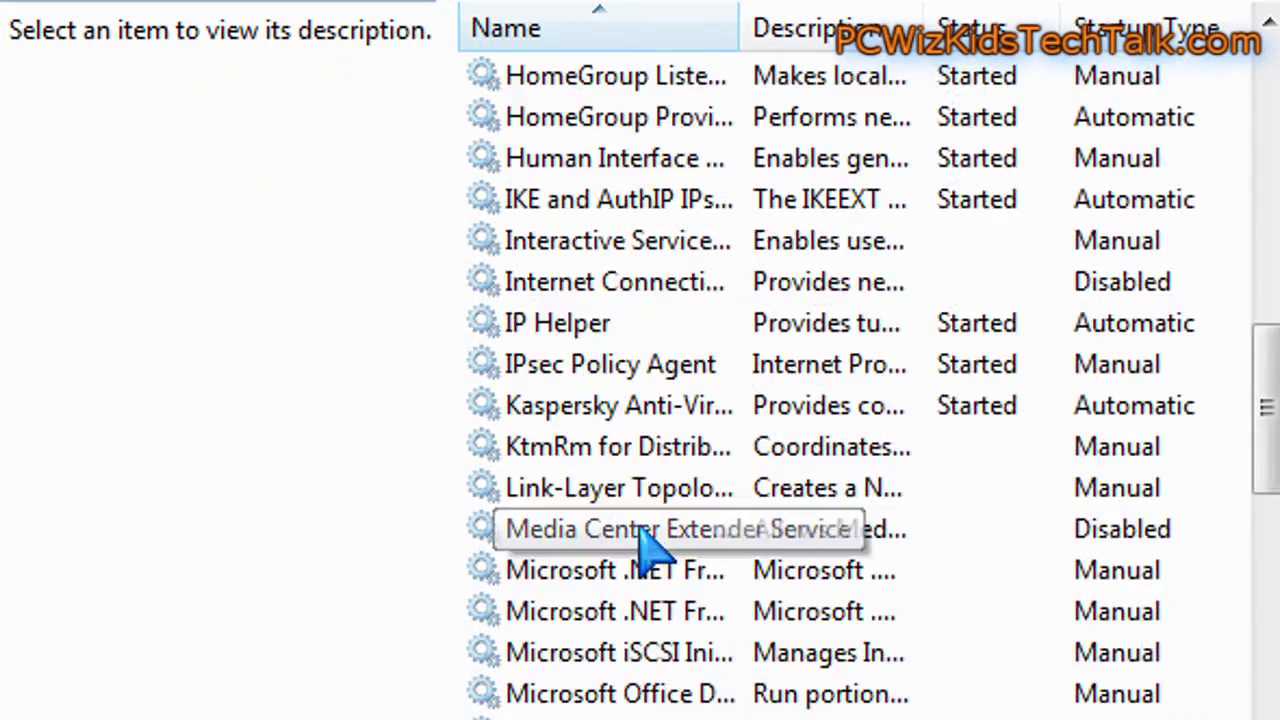
scroll(648, 565, "down", 20)
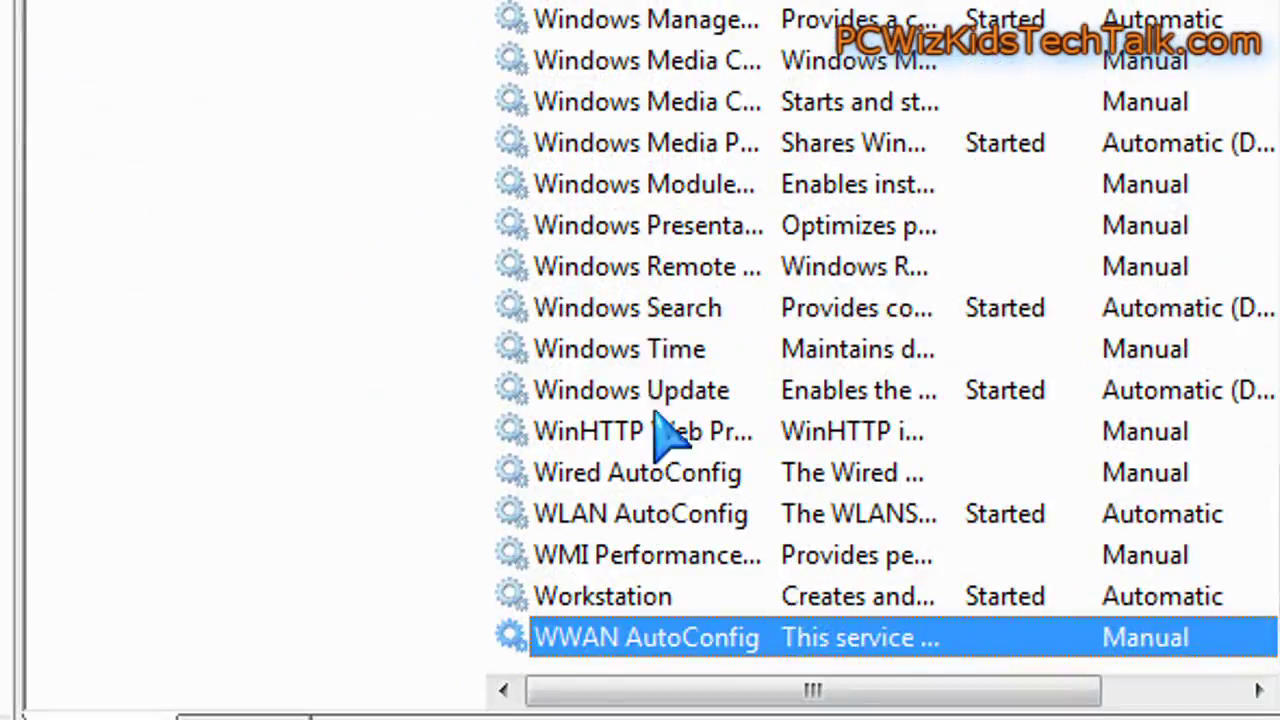
- Widen the Name column of the services list and set the Windows Search service's startup type to Disabled
left_click(652, 305)
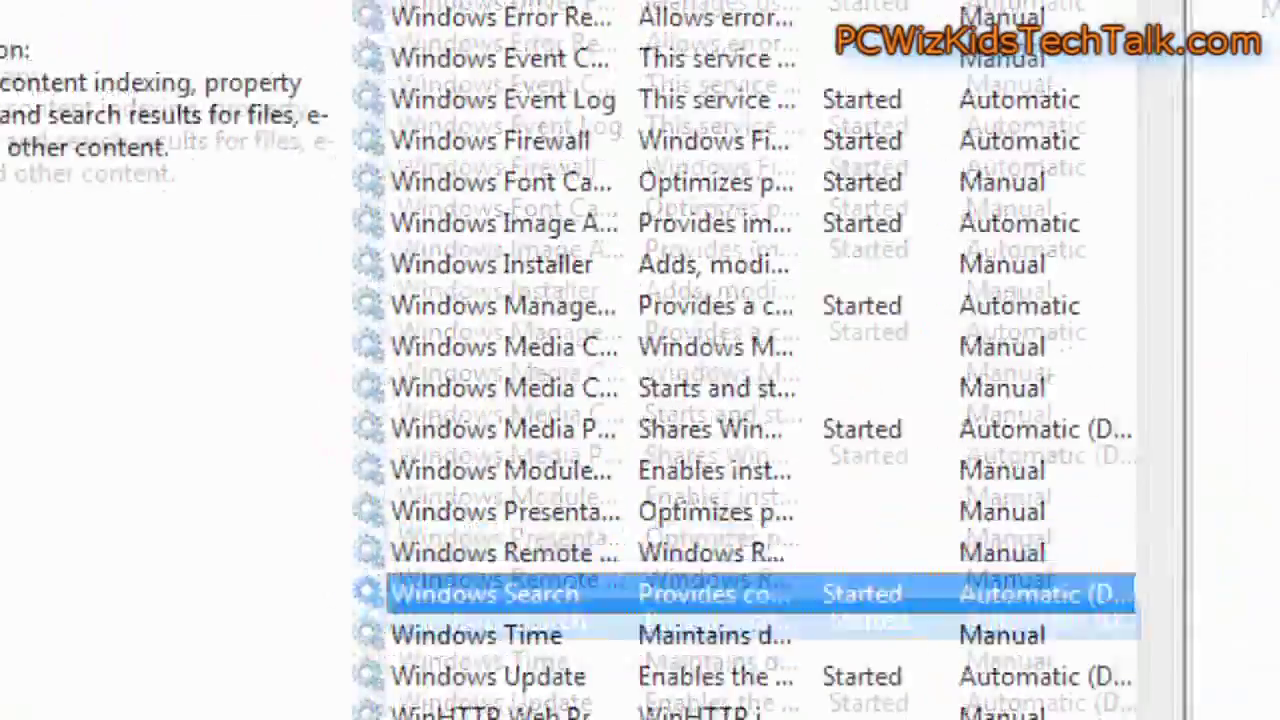
left_click_drag(770, 0, 958, 0)
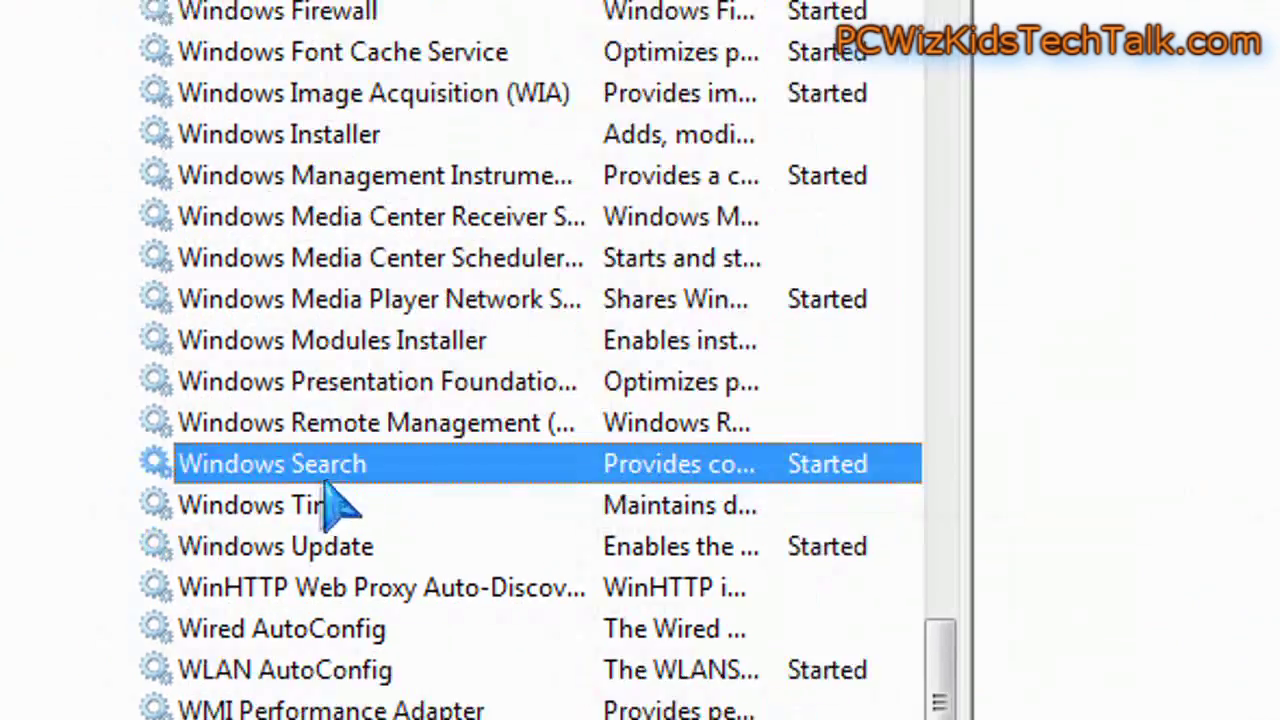
double_click(285, 463)
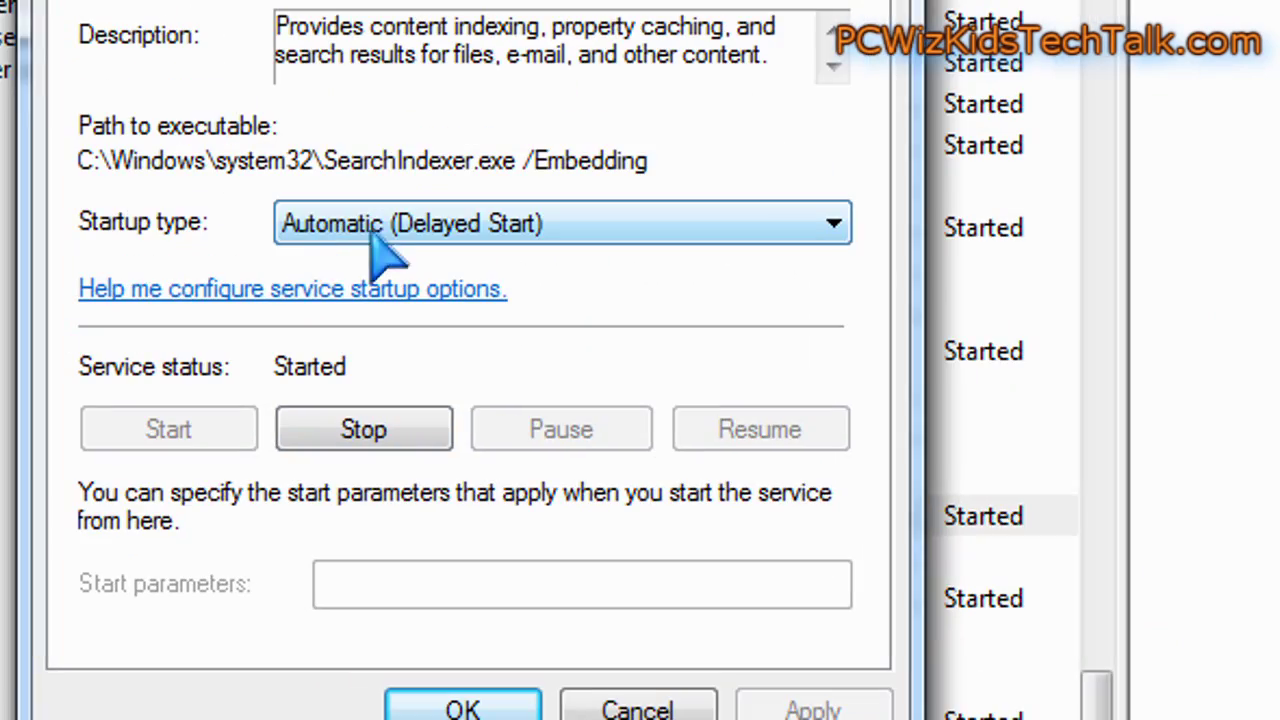
left_click(540, 225)
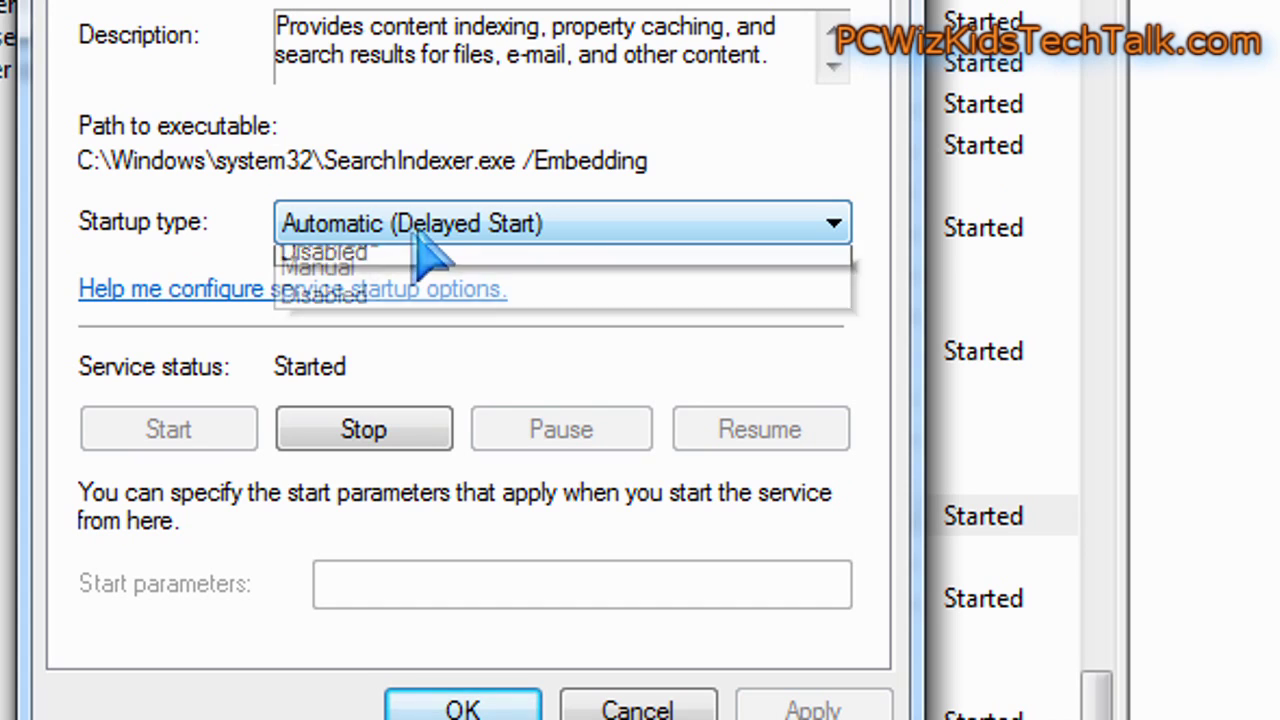
left_click(378, 348)
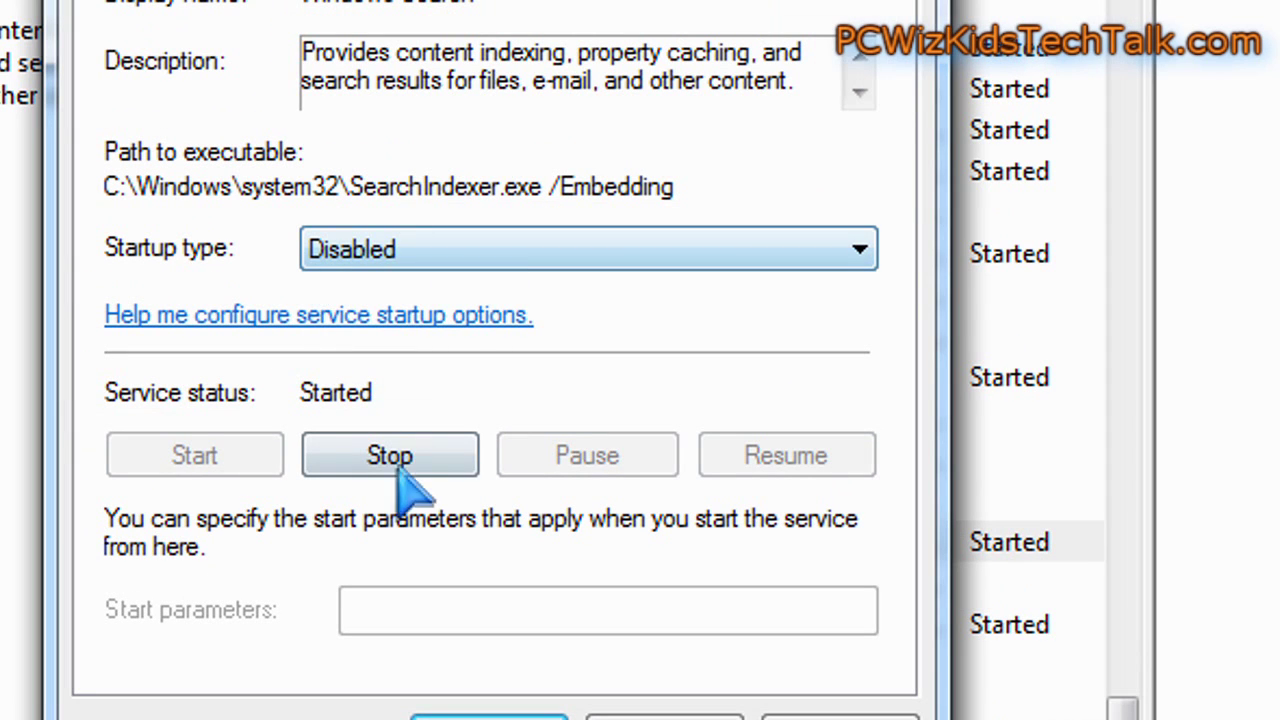
- Stop the Windows Search service, apply the property changes and close its properties
left_click(400, 465)
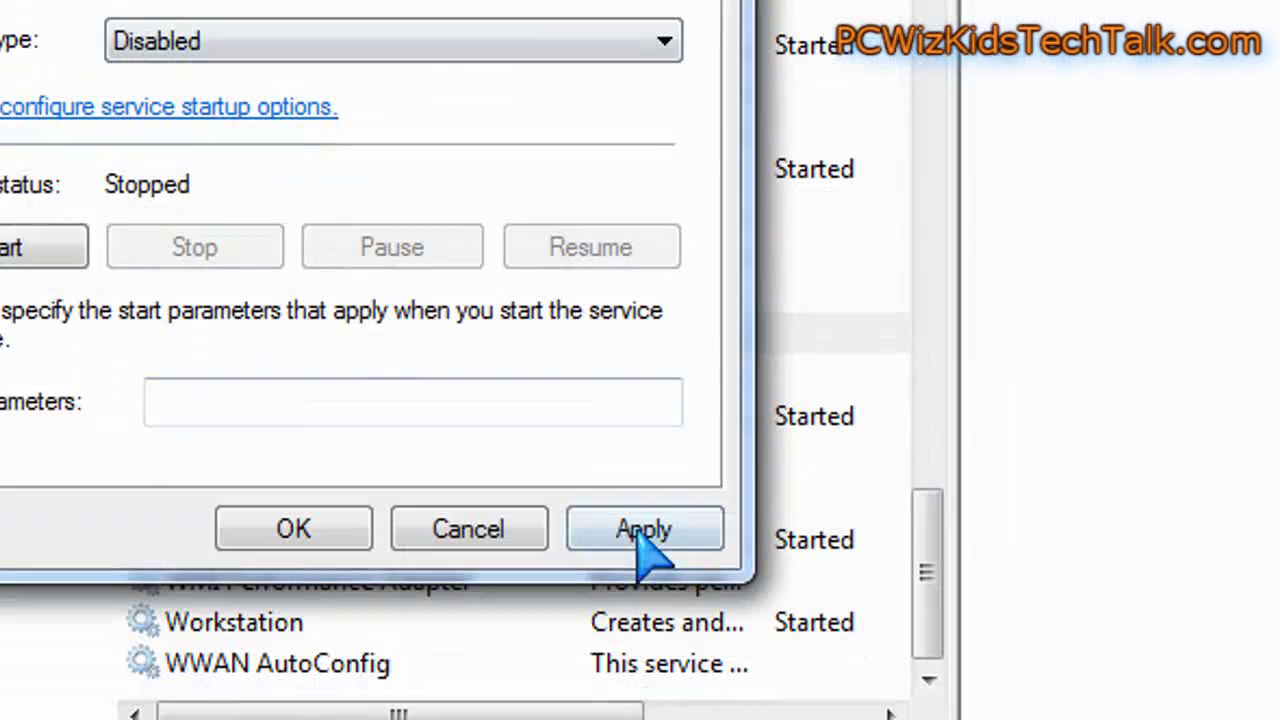
left_click(645, 530)
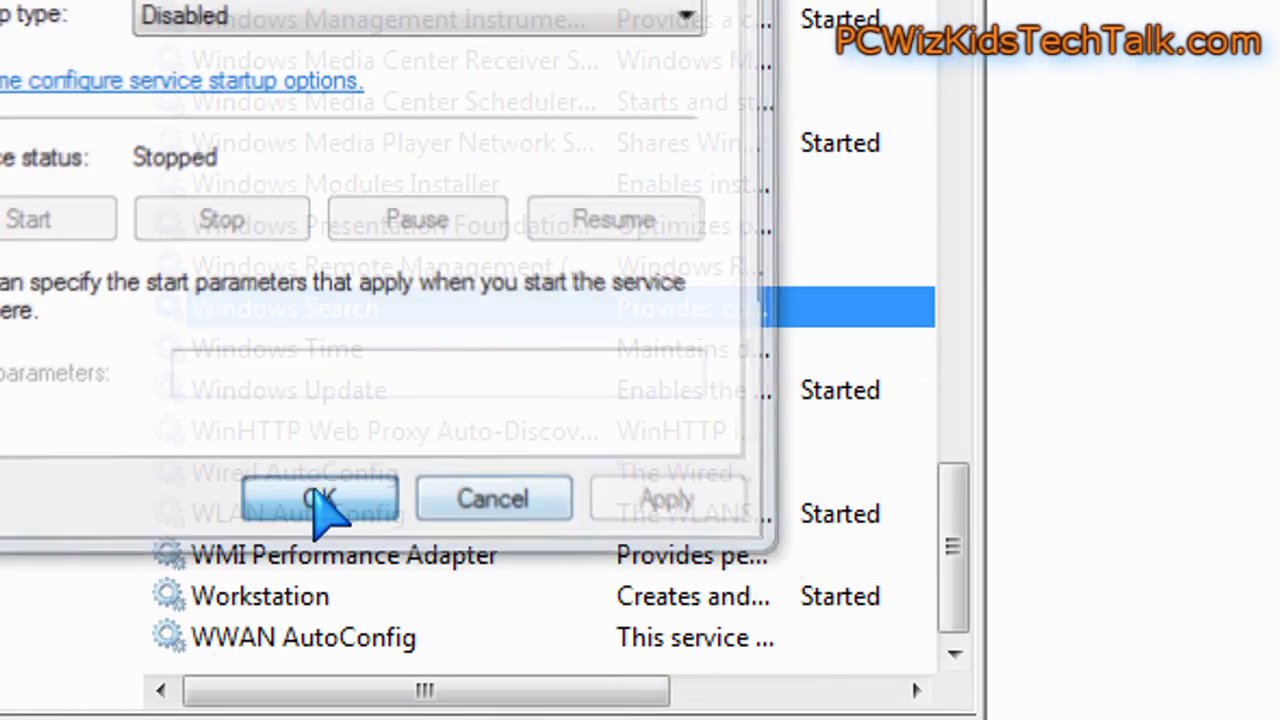
left_click(323, 518)
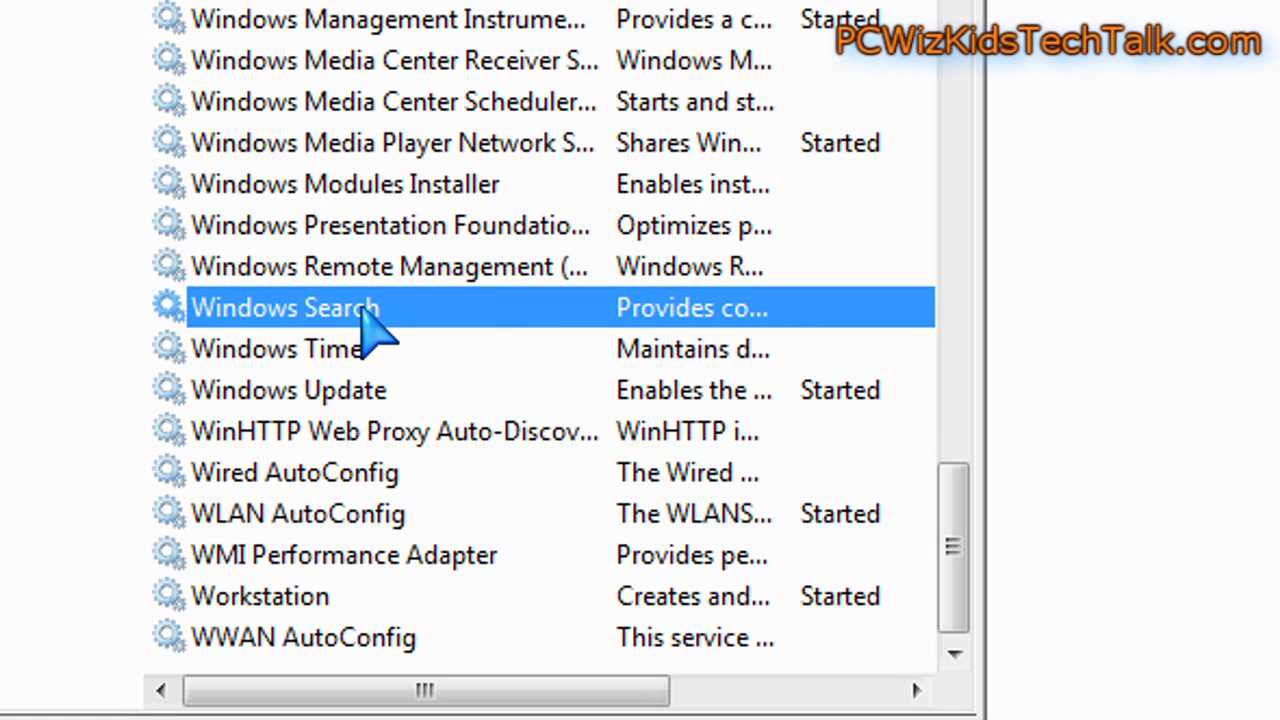